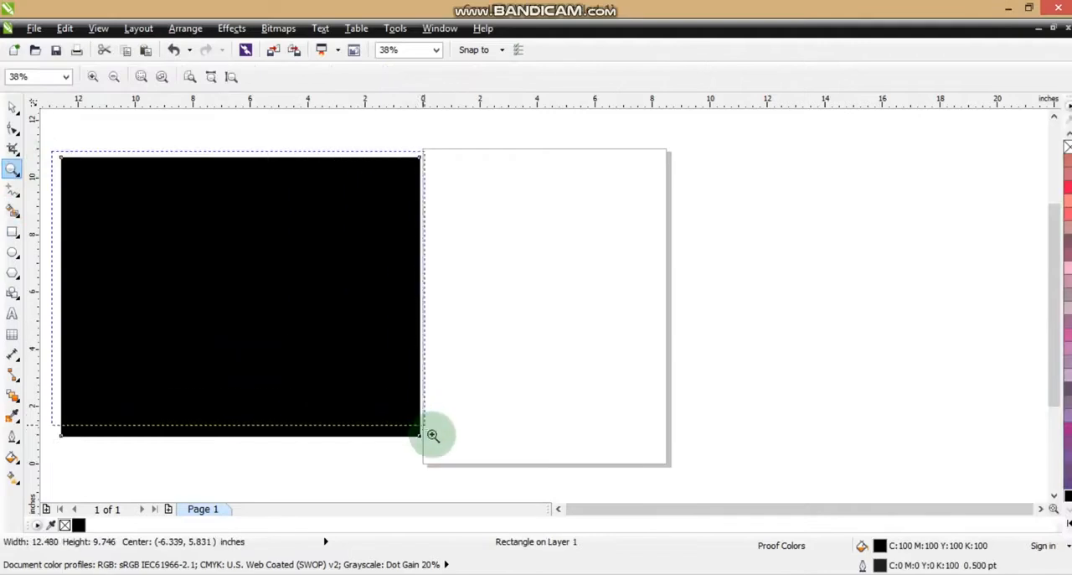
{"action": "left_click", "coordinate": [10, 112]}
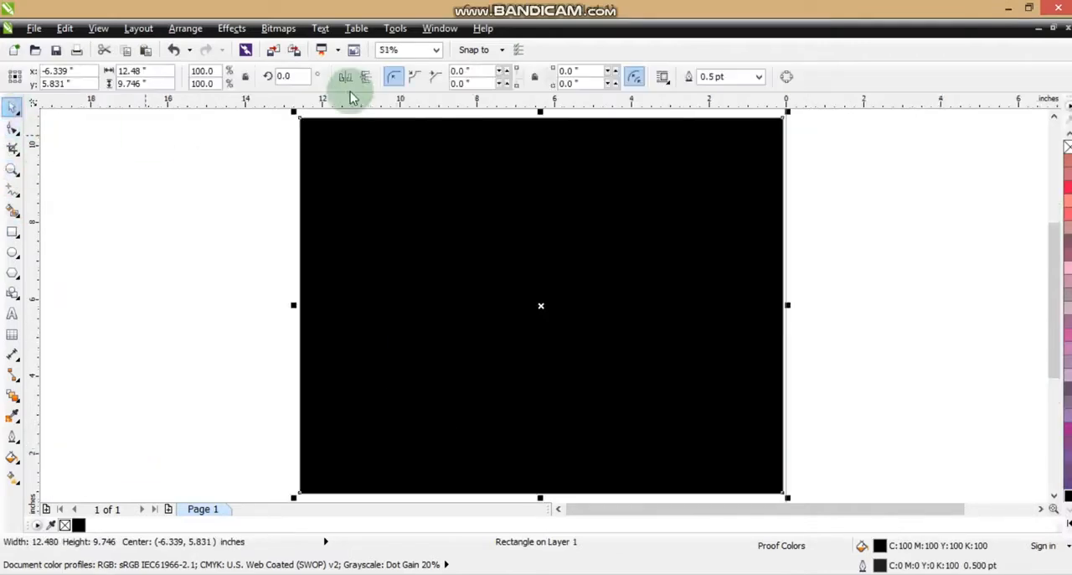
{"action": "left_click", "coordinate": [98, 29]}
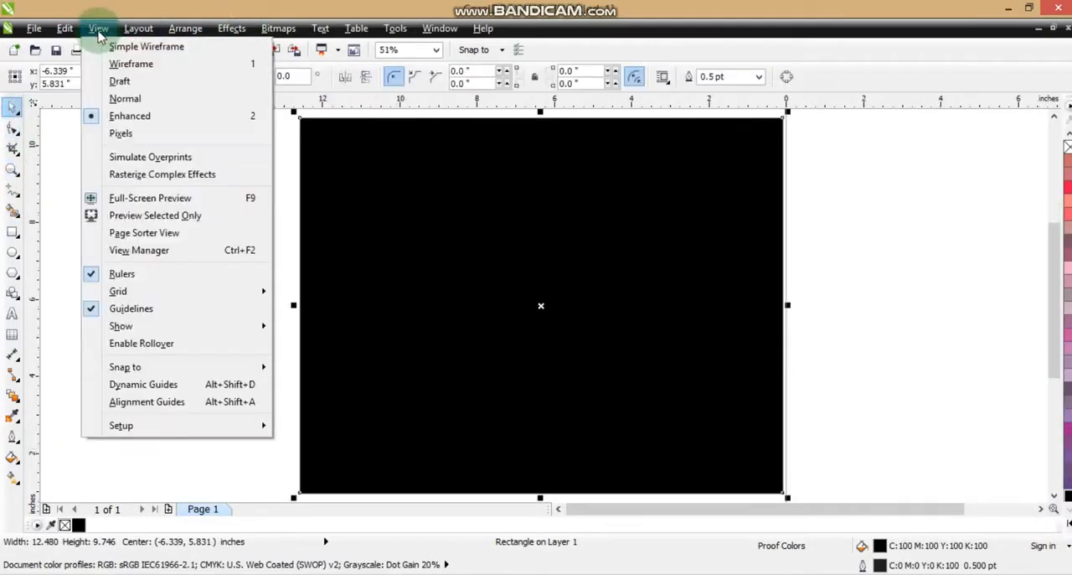
{"action": "left_click", "coordinate": [148, 251]}
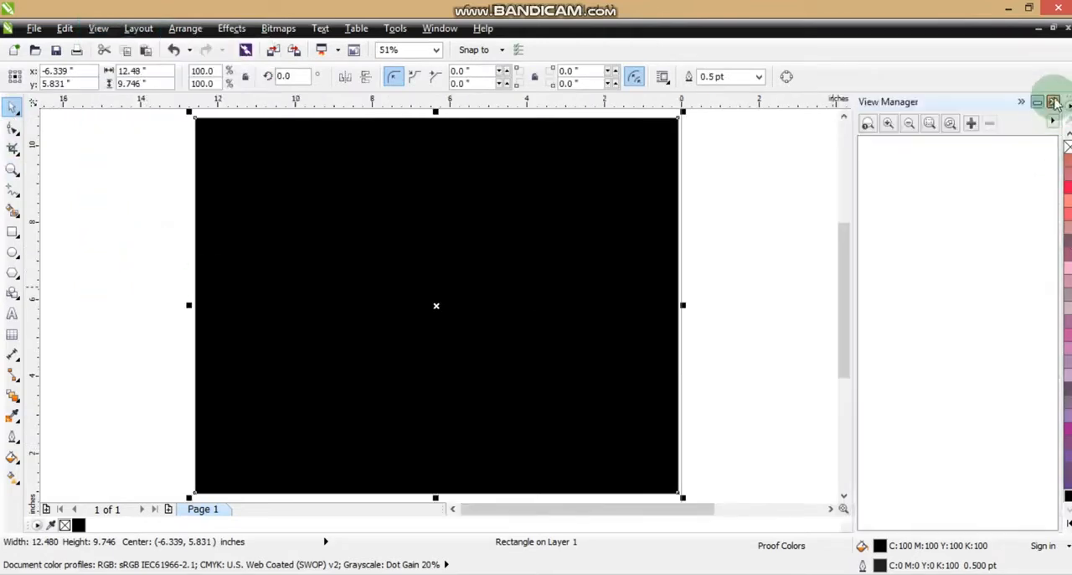
{"action": "left_click", "coordinate": [1055, 102]}
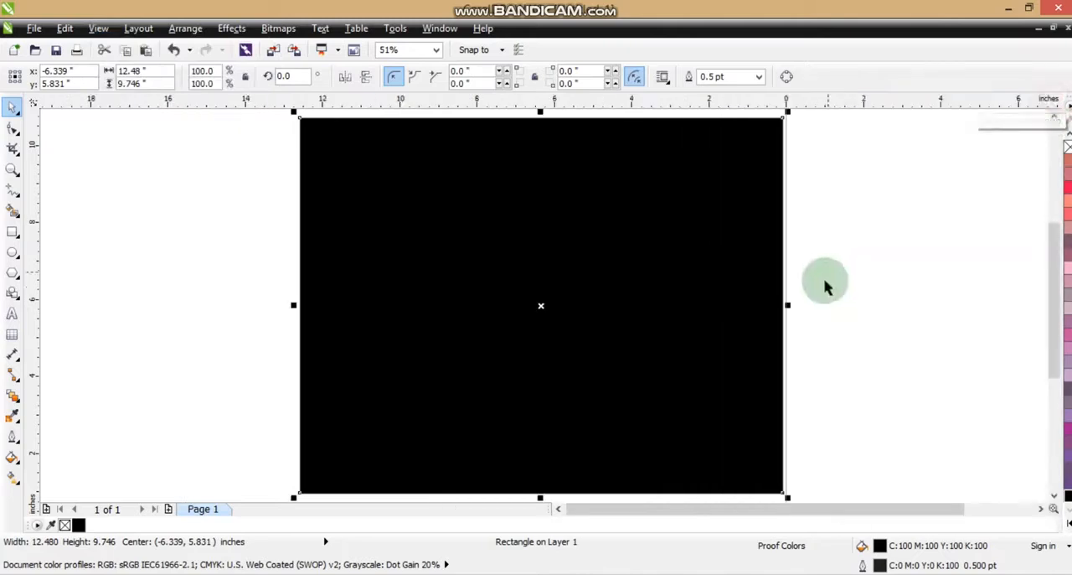
{"action": "left_click", "coordinate": [98, 28]}
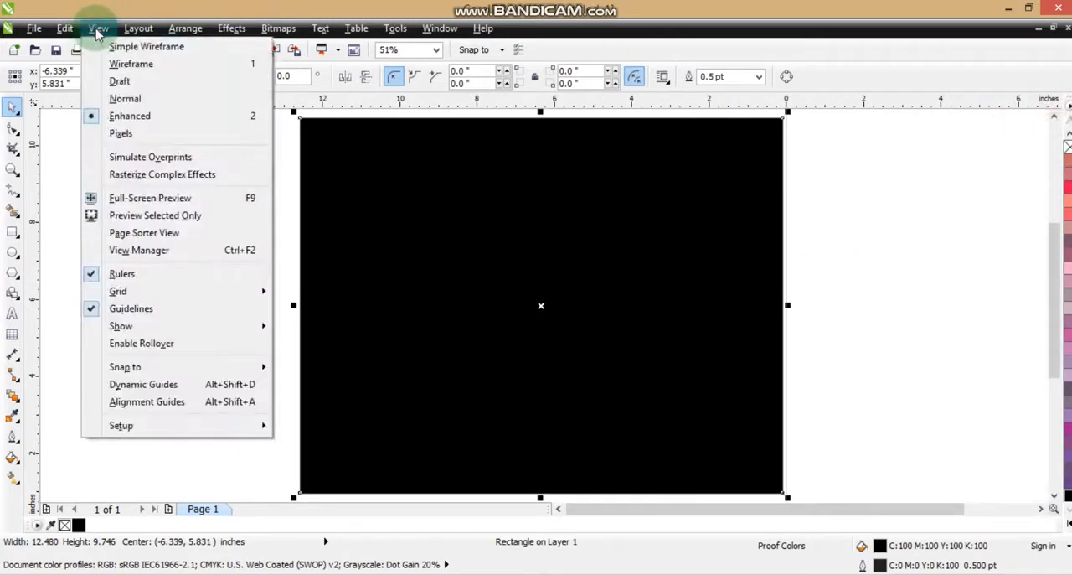
{"action": "left_click", "coordinate": [611, 394]}
{"action": "left_click", "coordinate": [825, 382]}
{"action": "left_click", "coordinate": [699, 365]}
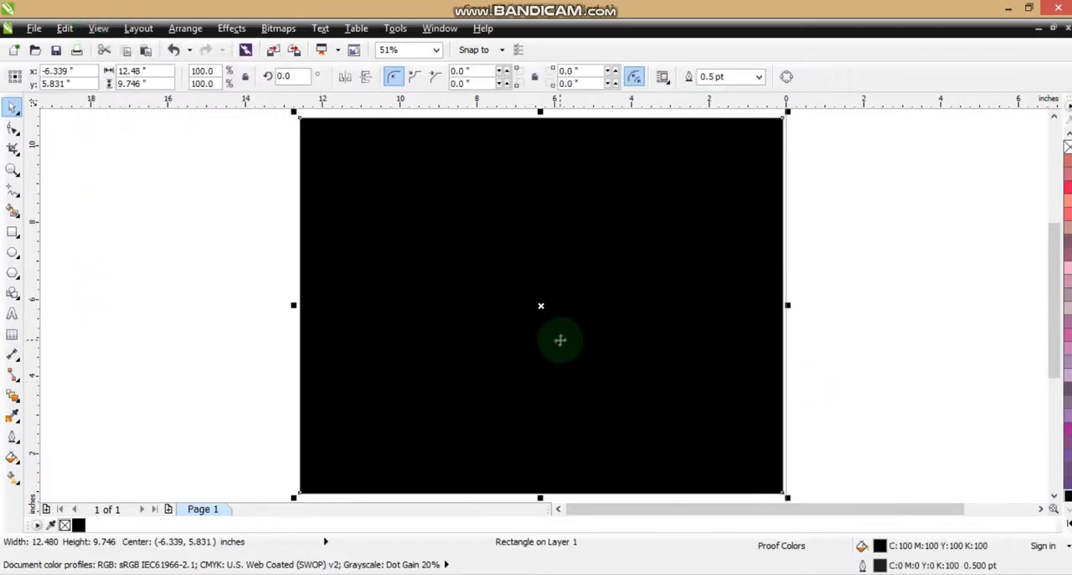
{"action": "left_click", "coordinate": [860, 311]}
Step: Add the artistic text FLIPBOOK on the black rectangle
{"action": "left_click", "coordinate": [11, 314]}
{"action": "left_click", "coordinate": [423, 373]}
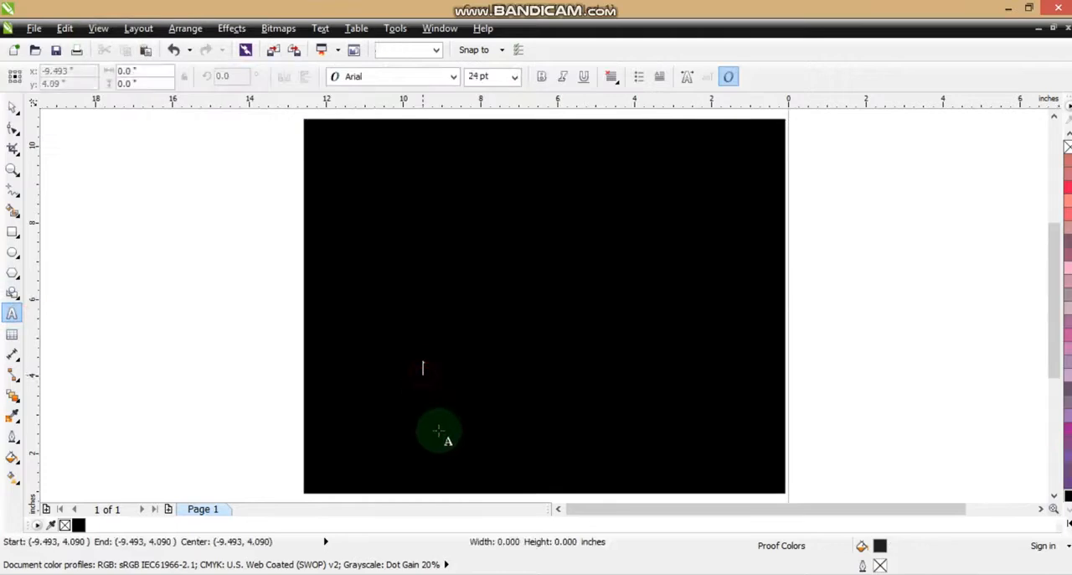
{"action": "type", "text": "FIRE"}
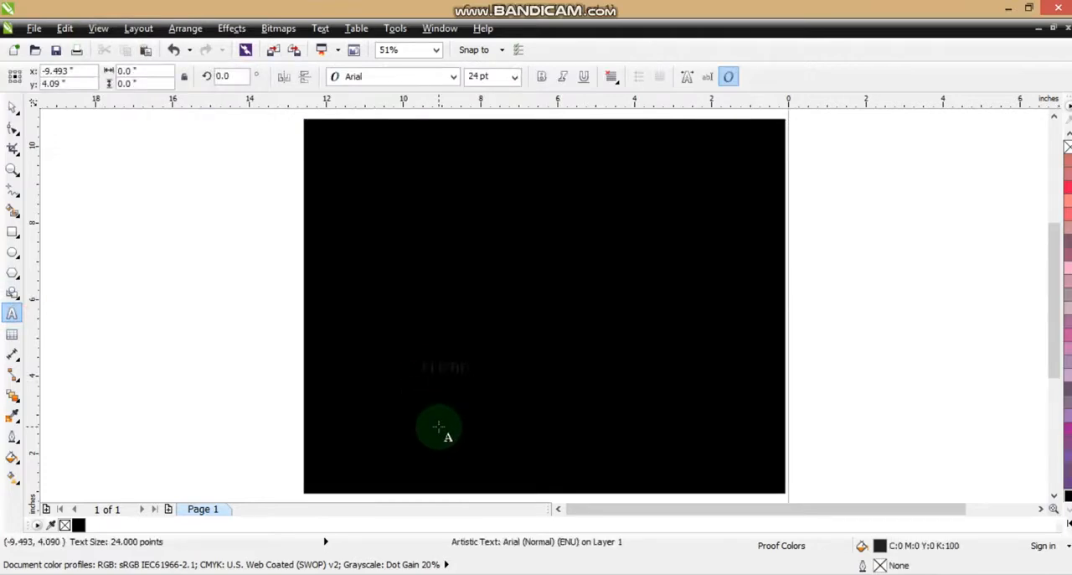
Step: Select the FLIPBOOK text and fill it white from the expanded colour palette
{"action": "left_click", "coordinate": [11, 106]}
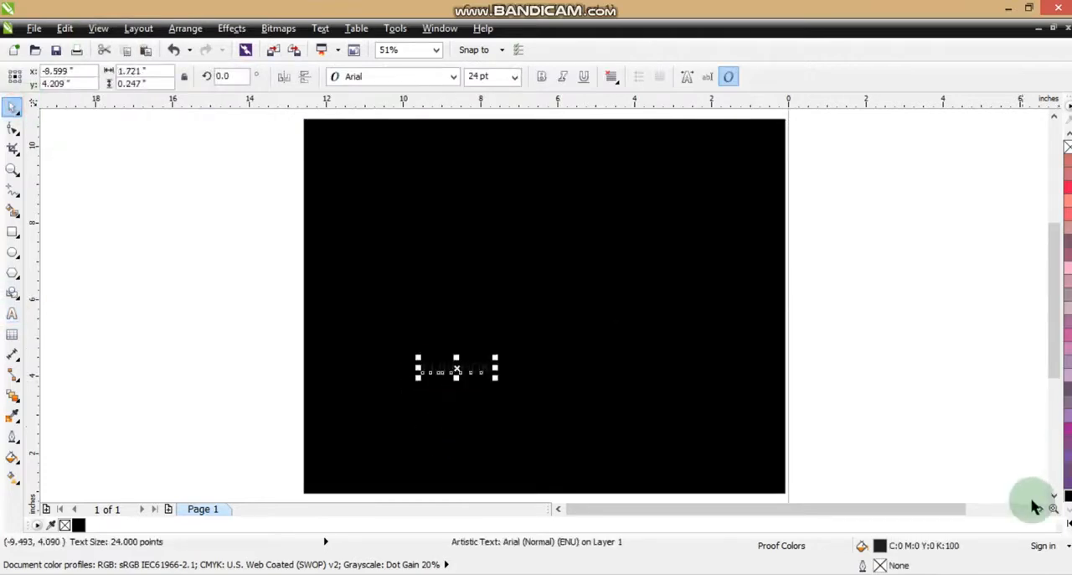
{"action": "left_click", "coordinate": [1068, 522]}
{"action": "left_click", "coordinate": [1025, 279]}
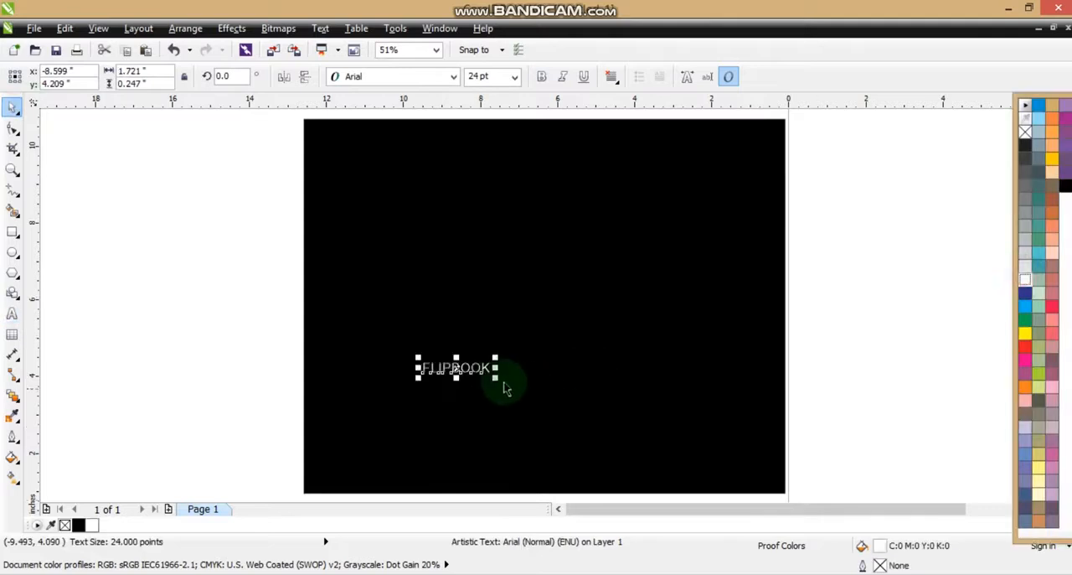
Step: Enlarge the text to about 92 pt and set it to bold Zurich BdXCn BT
{"action": "left_click_drag", "start_coordinate": [496, 376], "coordinate": [683, 436]}
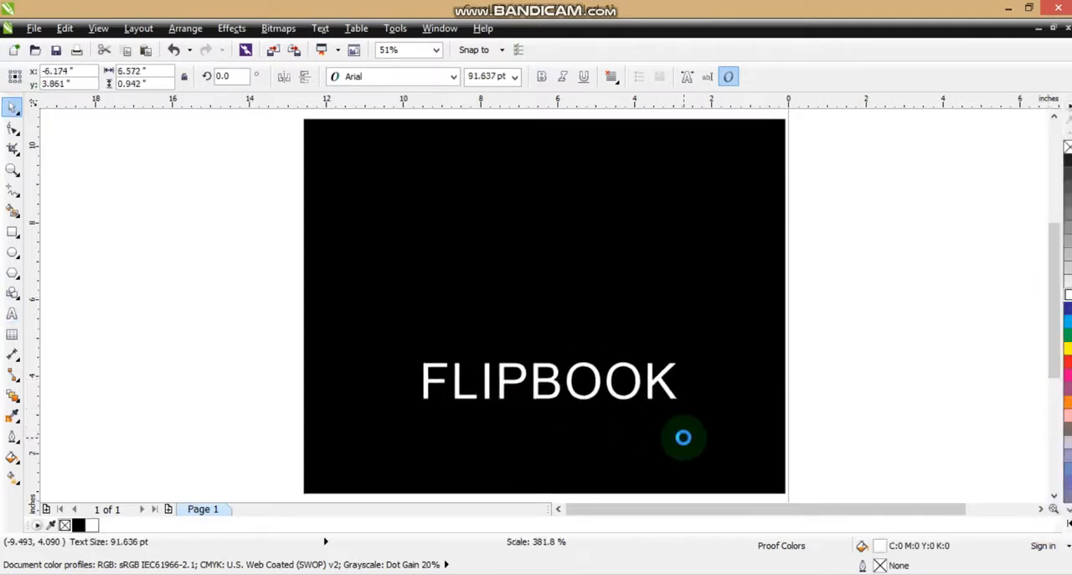
{"action": "left_click", "coordinate": [541, 76]}
{"action": "left_click", "coordinate": [429, 83]}
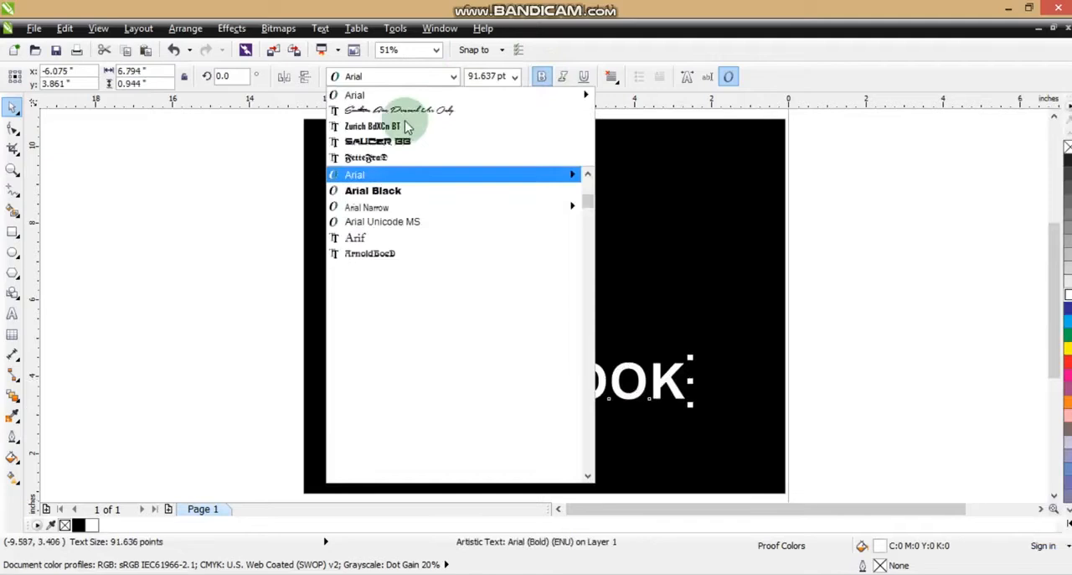
{"action": "left_click", "coordinate": [373, 126]}
Step: Enlarge the text further and rotate it 90° so it runs vertically up the rectangle
{"action": "left_click_drag", "start_coordinate": [591, 360], "coordinate": [672, 304]}
{"action": "left_click", "coordinate": [665, 360]}
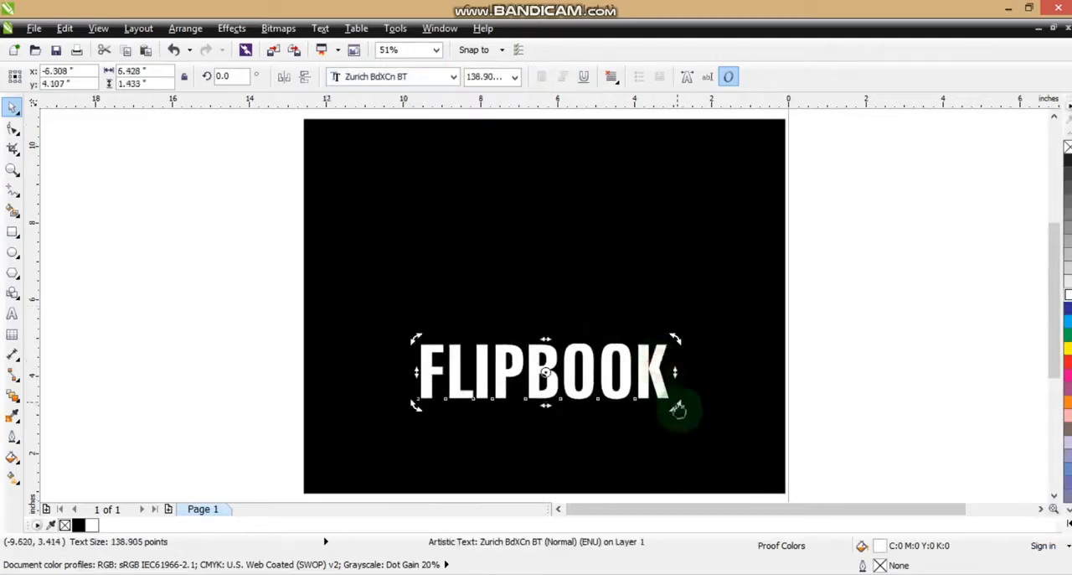
{"action": "left_click_drag", "start_coordinate": [678, 408], "coordinate": [438, 265]}
Step: Stretch the rotated text to about 161 pt so it spans most of the rectangle's height
{"action": "left_click_drag", "start_coordinate": [459, 172], "coordinate": [465, 155]}
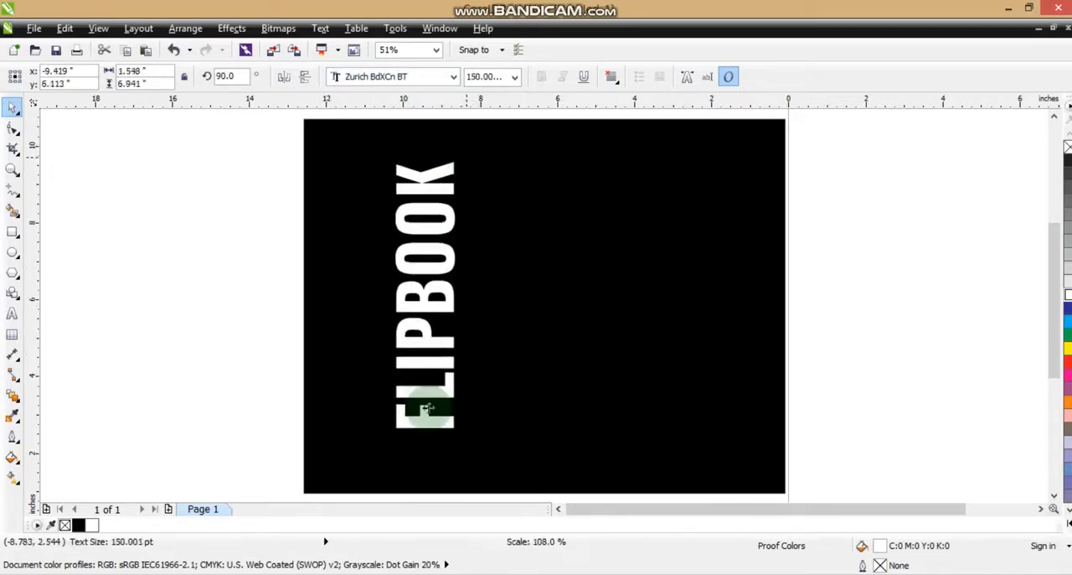
{"action": "left_click_drag", "start_coordinate": [390, 435], "coordinate": [385, 458]}
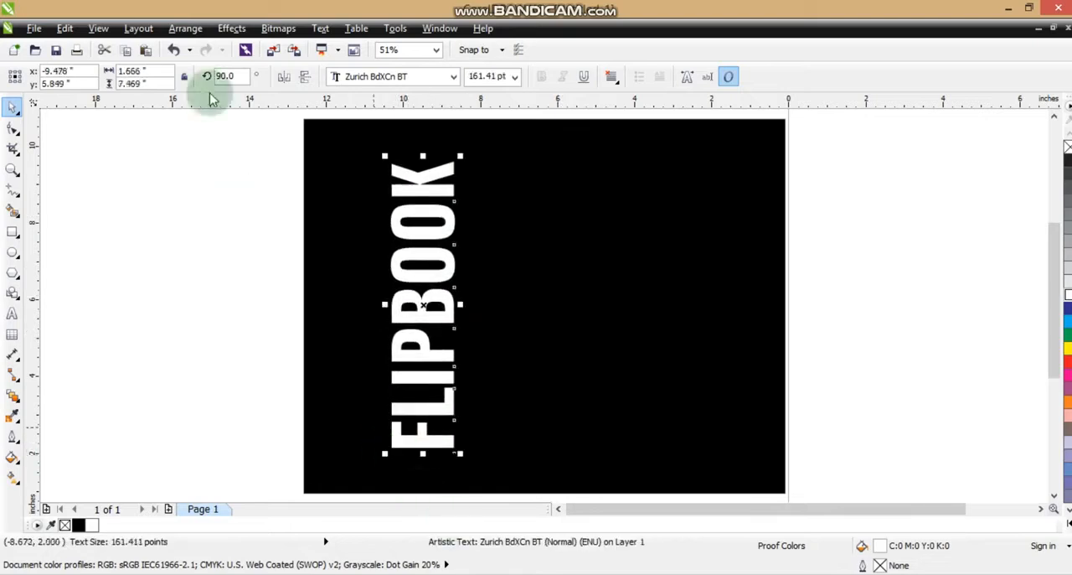
Step: Convert the FLIPBOOK text to curves
{"action": "left_click", "coordinate": [188, 32]}
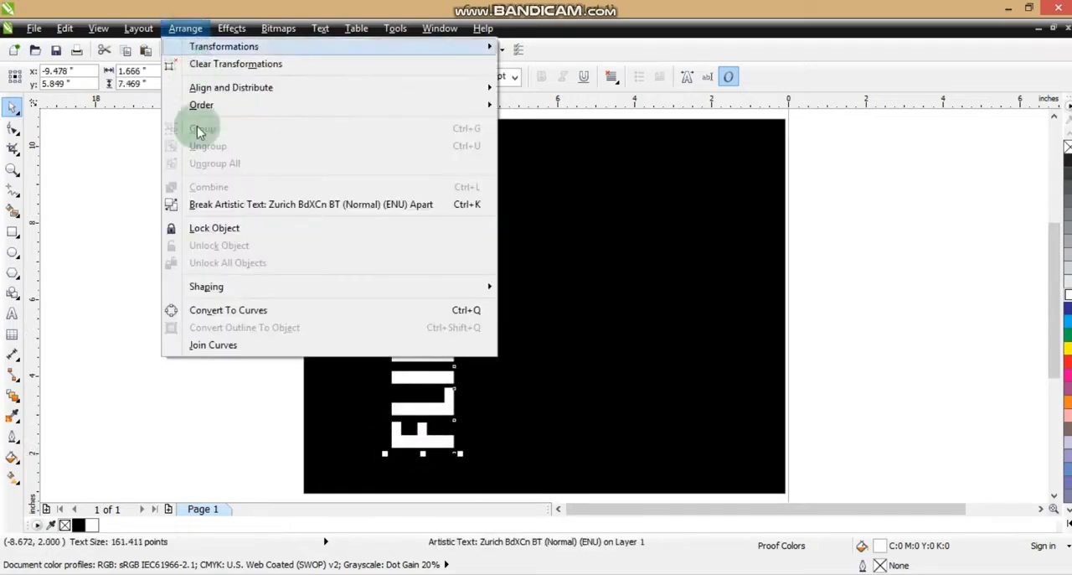
{"action": "left_click", "coordinate": [224, 310]}
{"action": "left_click", "coordinate": [215, 305]}
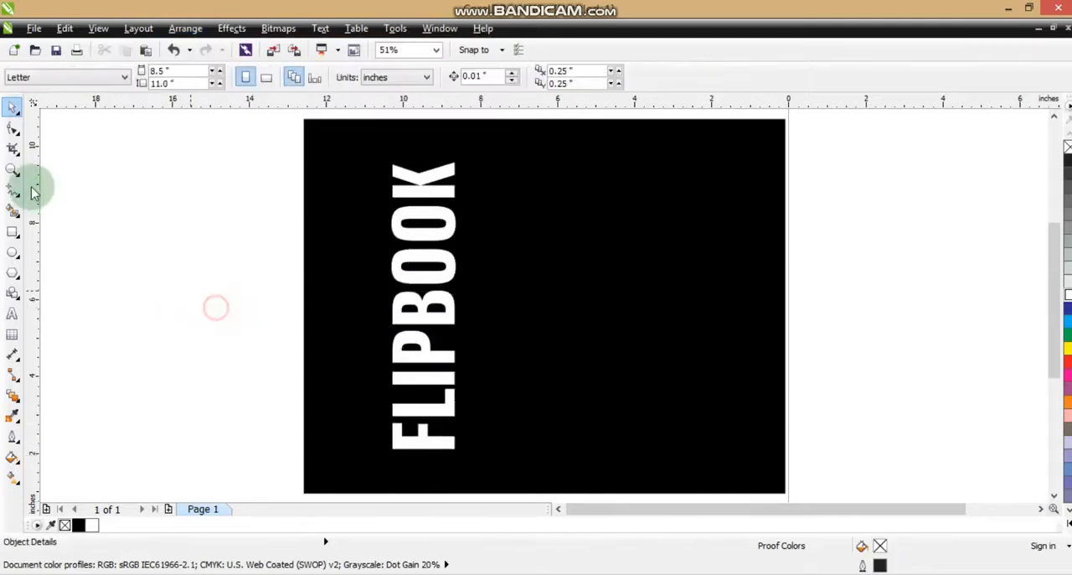
Step: Add perspective to the FLIPBOOK curves, pulling the left corner nodes outward to make the left edge taller
{"action": "left_click", "coordinate": [12, 168]}
{"action": "left_click_drag", "start_coordinate": [327, 135], "coordinate": [825, 460]}
{"action": "key", "text": "space"}
{"action": "left_click_drag", "start_coordinate": [383, 211], "coordinate": [392, 217]}
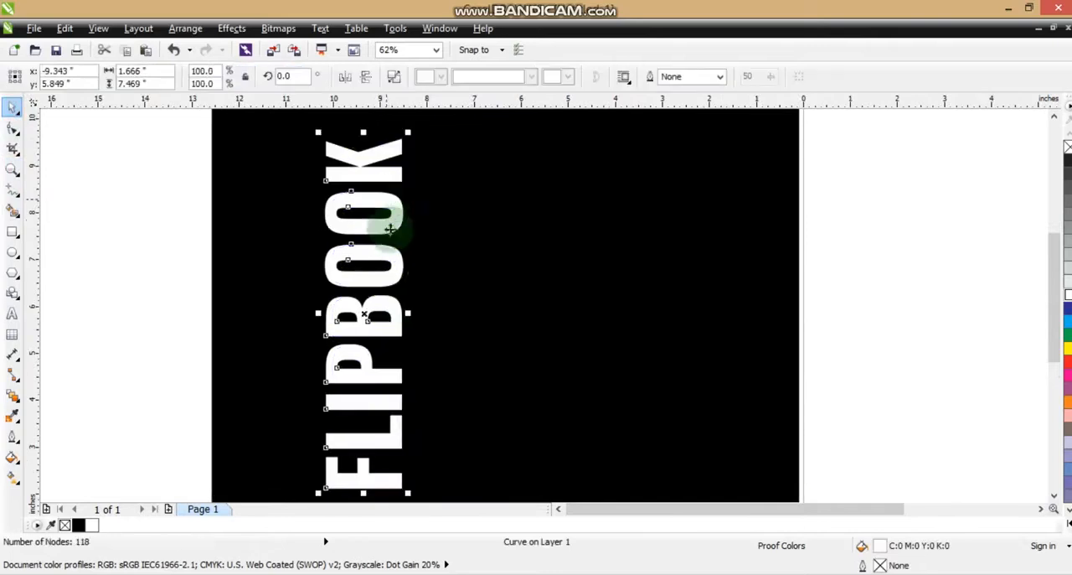
{"action": "left_click", "coordinate": [233, 29]}
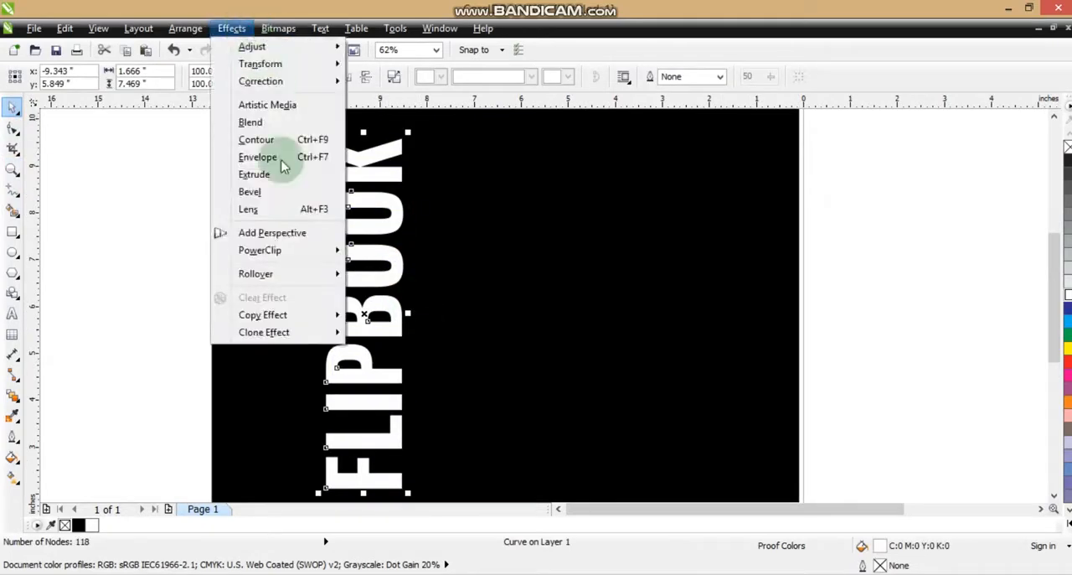
{"action": "left_click", "coordinate": [276, 227]}
{"action": "left_click_drag", "start_coordinate": [323, 137], "coordinate": [323, 122]}
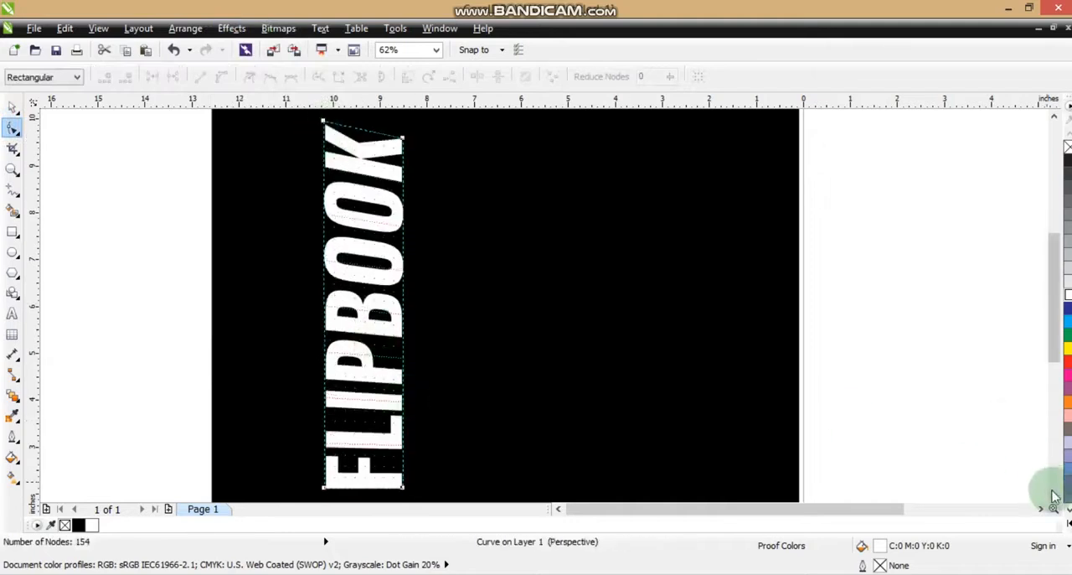
{"action": "scroll", "coordinate": [662, 491], "scroll_direction": "down", "scroll_amount": 1}
{"action": "left_click_drag", "start_coordinate": [324, 448], "coordinate": [325, 467]}
Step: Refine the perspective by nudging the top-left and bottom-left nodes further outward
{"action": "left_click", "coordinate": [510, 420]}
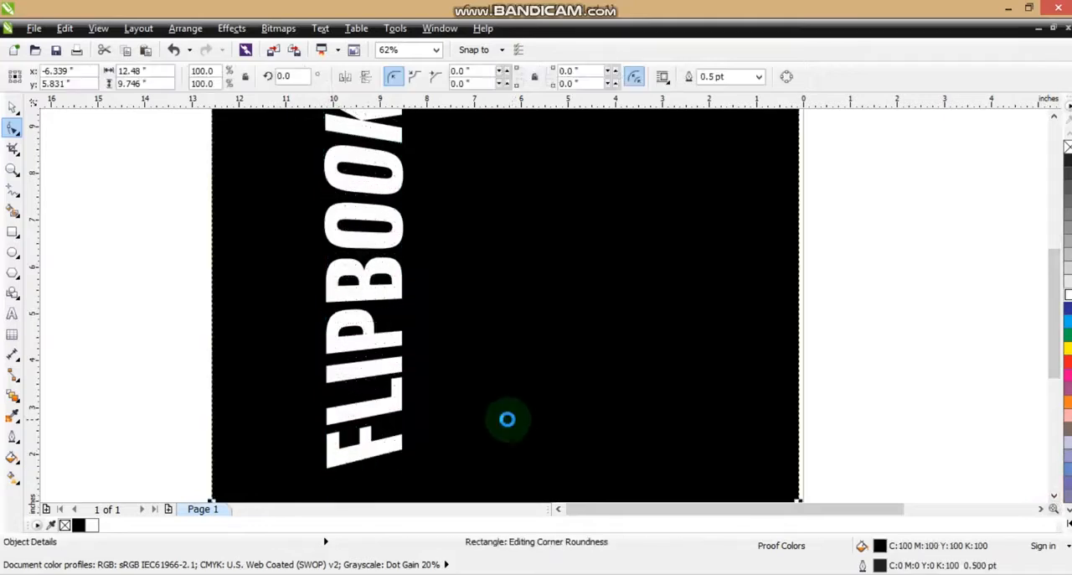
{"action": "key", "text": "F4"}
{"action": "key", "text": "Escape"}
{"action": "left_click", "coordinate": [426, 327]}
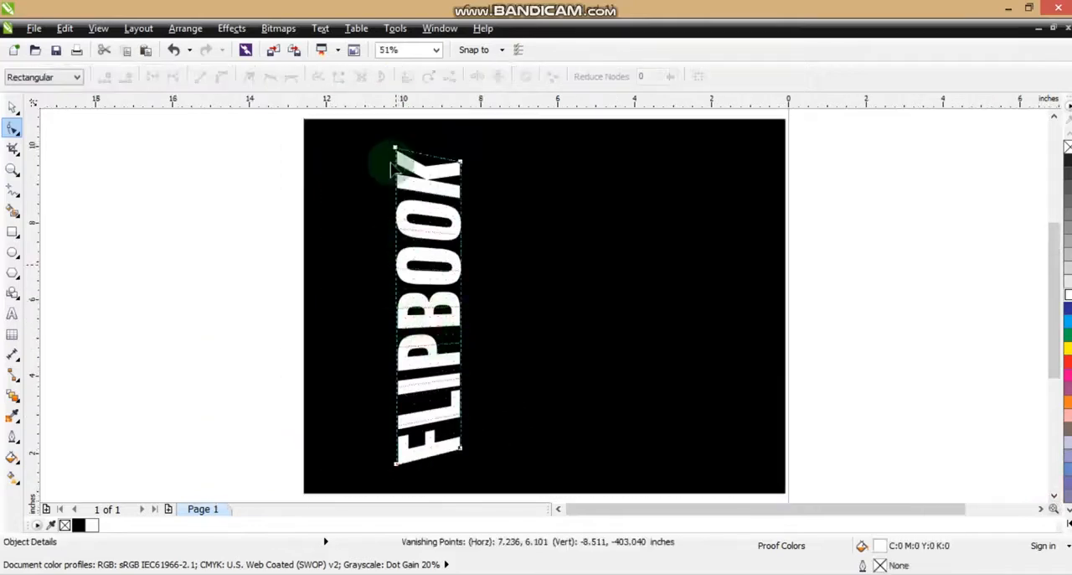
{"action": "left_click_drag", "start_coordinate": [395, 146], "coordinate": [395, 143]}
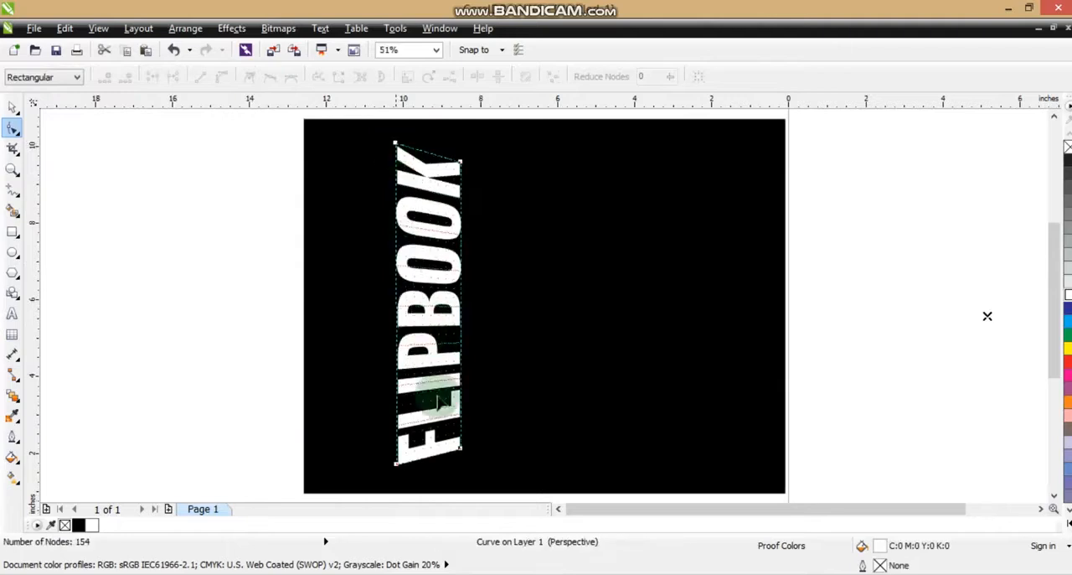
{"action": "left_click_drag", "start_coordinate": [395, 464], "coordinate": [398, 472]}
{"action": "left_click", "coordinate": [11, 107]}
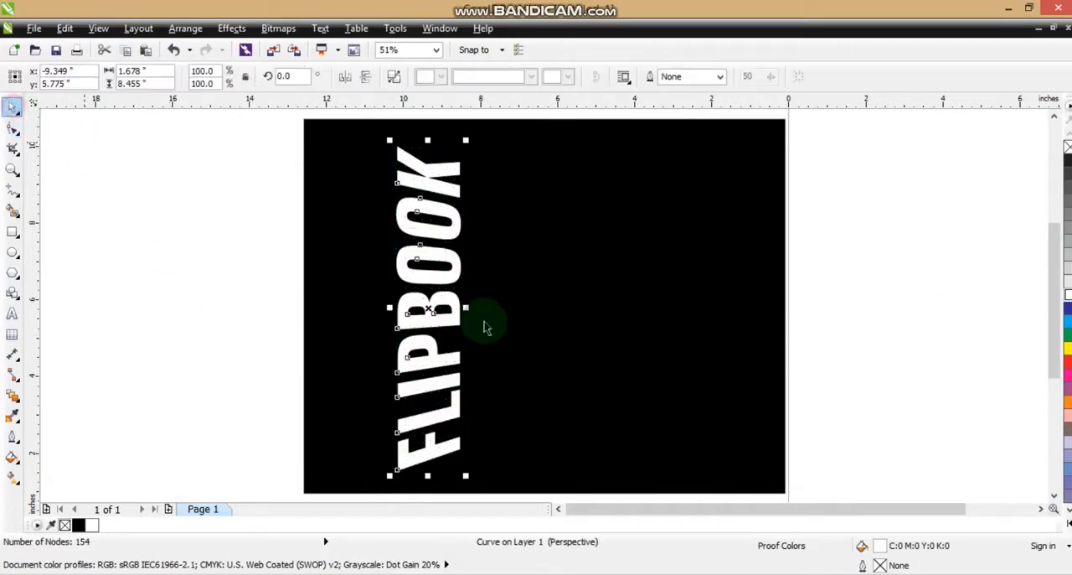
Step: Duplicate the perspective text and place the copy to the right of the original
{"action": "left_click_drag", "start_coordinate": [439, 299], "coordinate": [490, 298]}
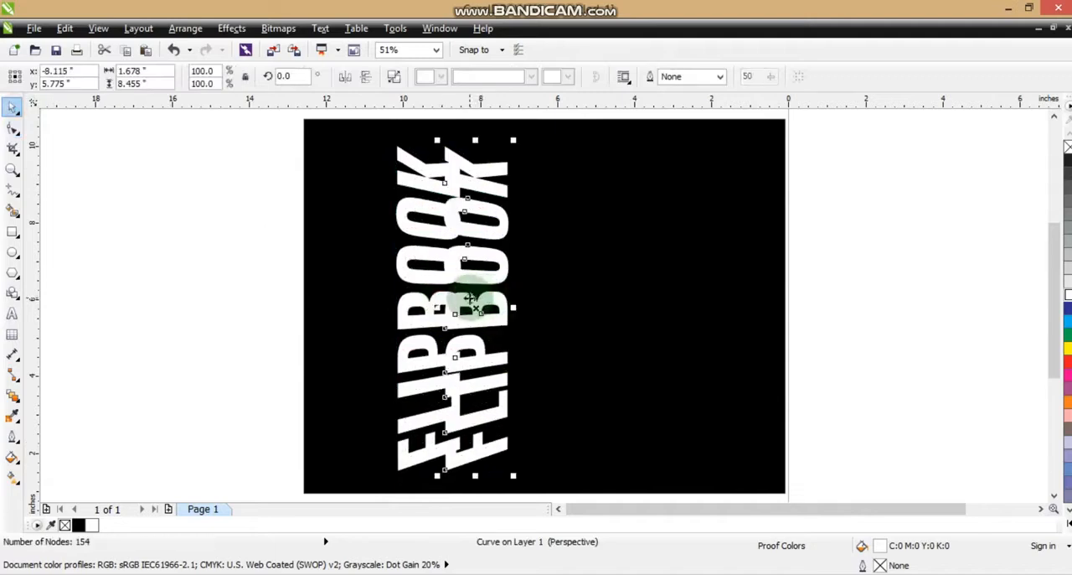
{"action": "left_click", "coordinate": [464, 298]}
{"action": "left_click_drag", "start_coordinate": [438, 308], "coordinate": [569, 291]}
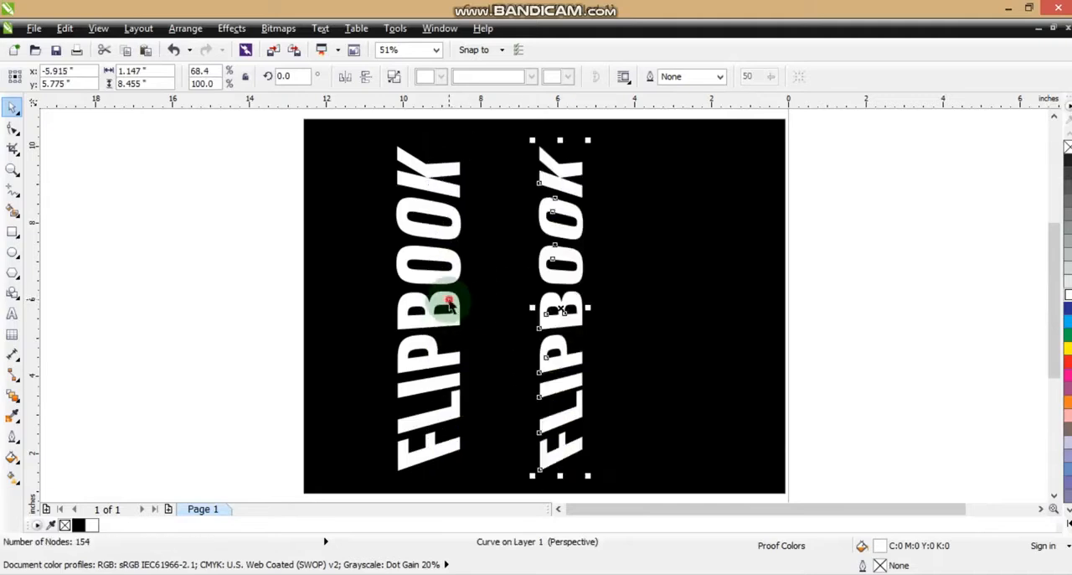
Step: Give the left FLIPBOOK a linear fountain fill fading from white on the left to dark on the right
{"action": "left_click", "coordinate": [449, 305]}
{"action": "left_click", "coordinate": [1067, 162]}
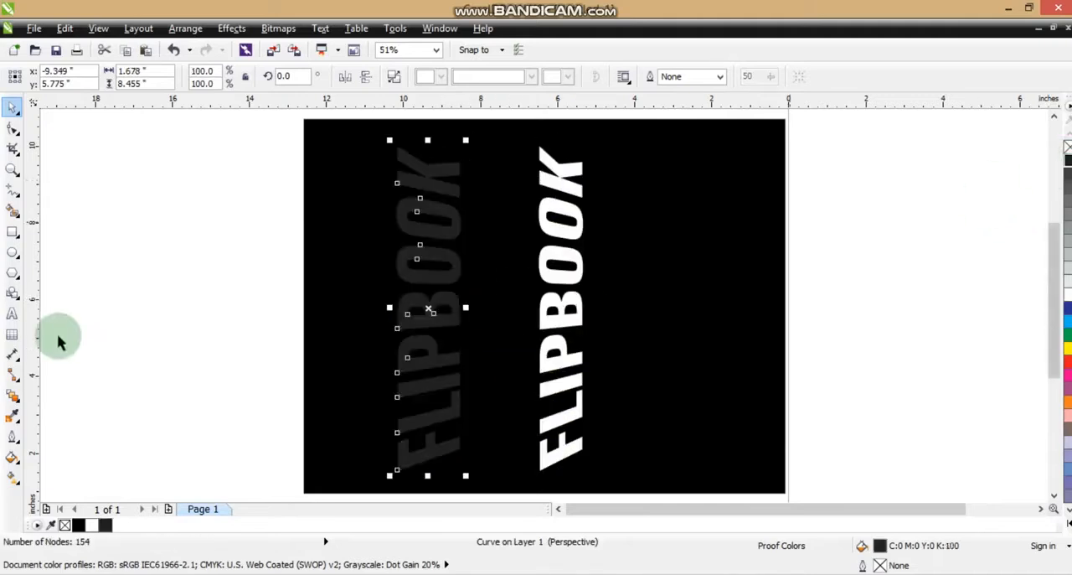
{"action": "left_click", "coordinate": [18, 400]}
{"action": "left_click", "coordinate": [17, 482]}
{"action": "left_click", "coordinate": [13, 478]}
{"action": "left_click_drag", "start_coordinate": [483, 338], "coordinate": [400, 341]}
{"action": "left_click_drag", "start_coordinate": [471, 336], "coordinate": [457, 341]}
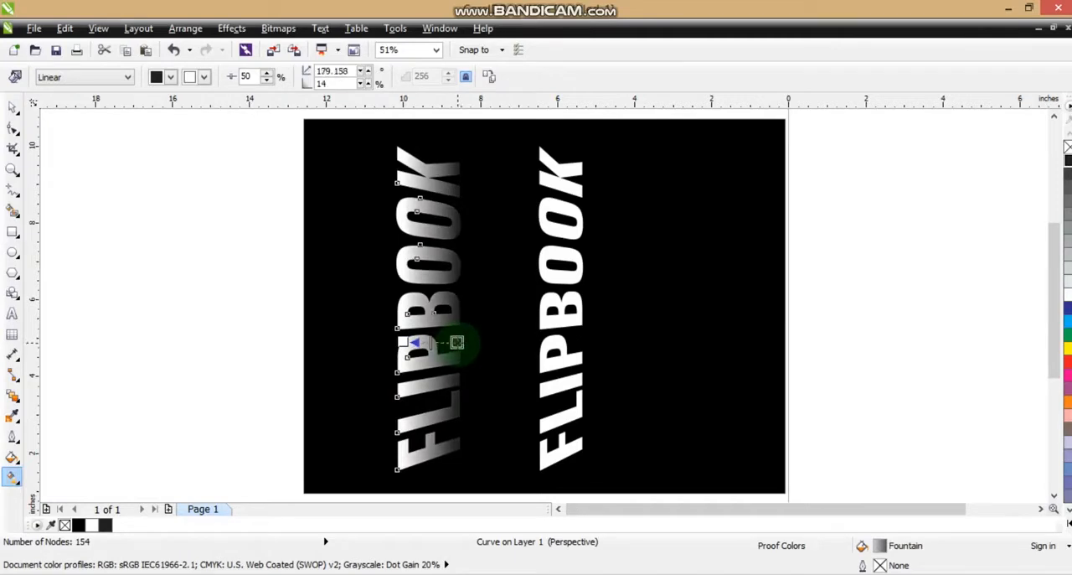
Step: Copy the fill properties from the left FLIPBOOK onto the right copy
{"action": "left_click", "coordinate": [12, 107]}
{"action": "left_click", "coordinate": [566, 260]}
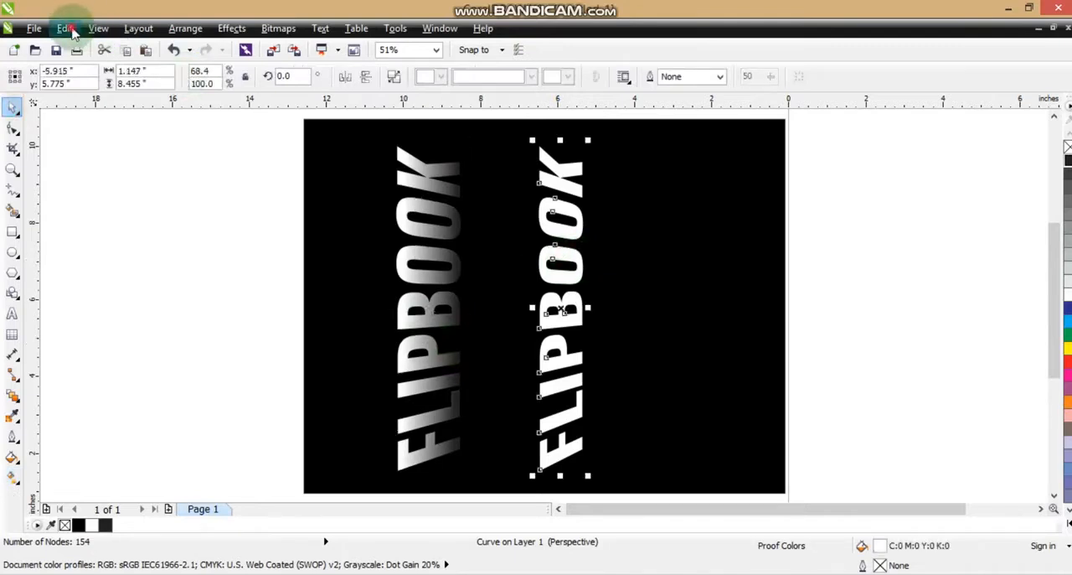
{"action": "left_click", "coordinate": [67, 28]}
{"action": "left_click", "coordinate": [139, 244]}
{"action": "left_click", "coordinate": [413, 280]}
{"action": "left_click", "coordinate": [548, 318]}
{"action": "left_click", "coordinate": [405, 206]}
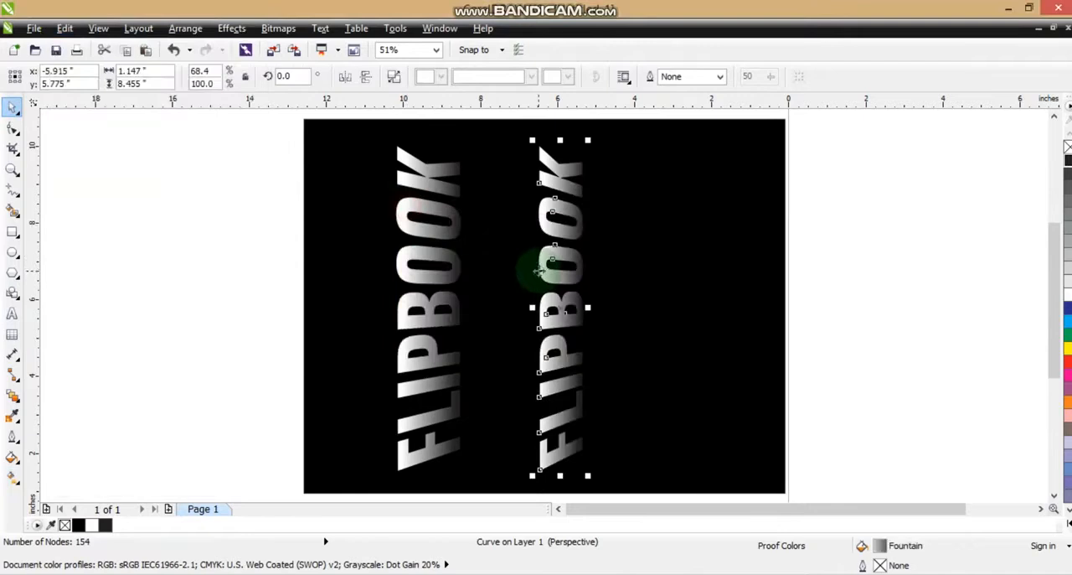
Step: Move the copy left so it overlaps the original, offset slightly to the right
{"action": "left_click_drag", "start_coordinate": [541, 268], "coordinate": [449, 268]}
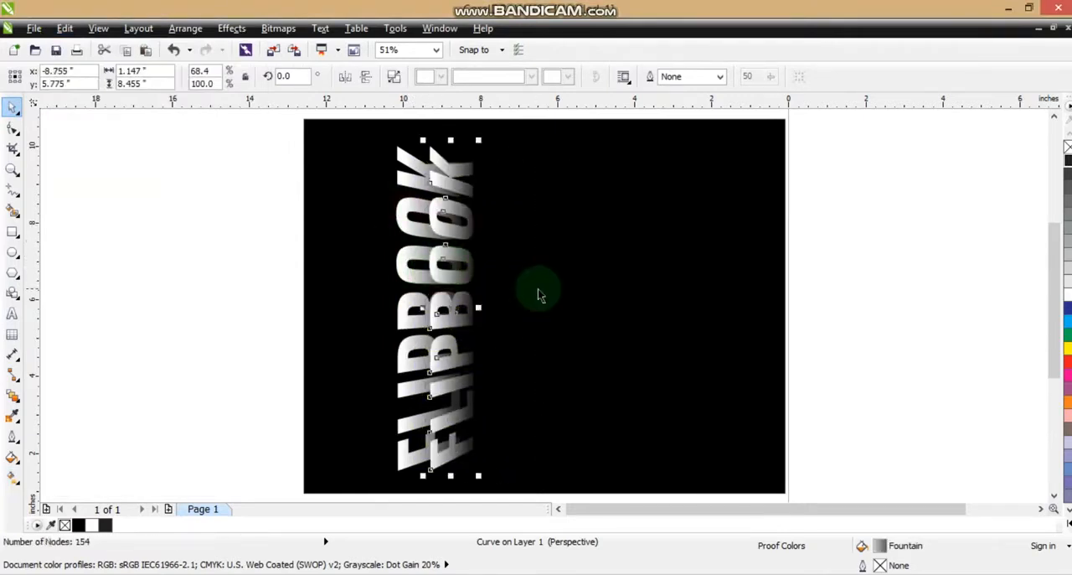
{"action": "mouse_move", "coordinate": [467, 280]}
{"action": "left_mouse_down"}
{"action": "mouse_move", "coordinate": [483, 277]}
{"action": "mouse_move", "coordinate": [456, 308]}
{"action": "mouse_move", "coordinate": [479, 306]}
{"action": "mouse_move", "coordinate": [476, 280]}
{"action": "mouse_move", "coordinate": [493, 279]}
{"action": "mouse_move", "coordinate": [489, 307]}
{"action": "mouse_move", "coordinate": [498, 309]}
{"action": "mouse_move", "coordinate": [485, 280]}
{"action": "left_mouse_up"}
Step: Adjust the top copy's fountain fill to about 182° angle with 17% edge pad
{"action": "key", "text": "g"}
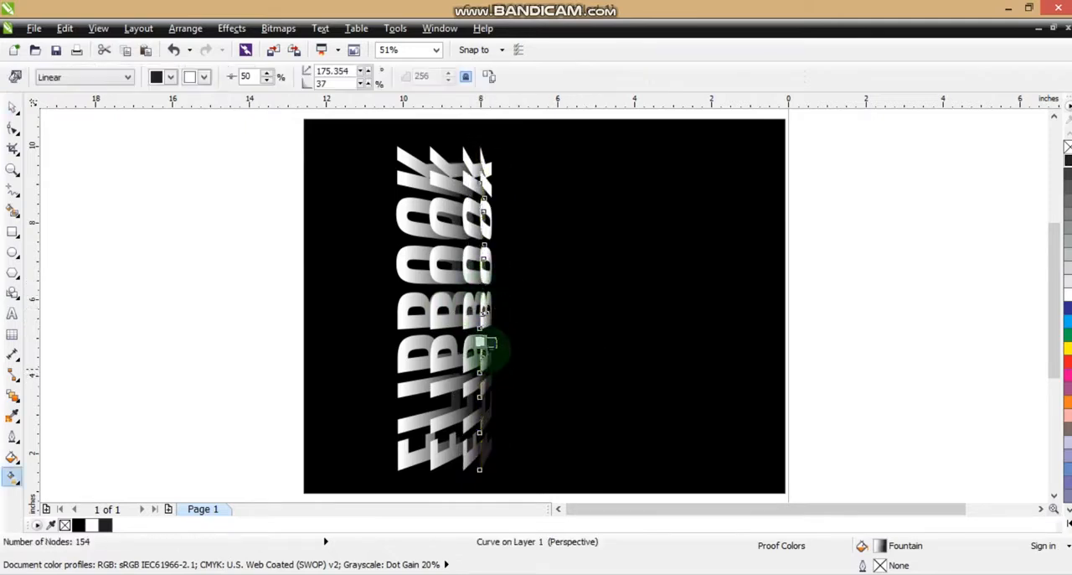
{"action": "left_click_drag", "start_coordinate": [488, 343], "coordinate": [490, 343]}
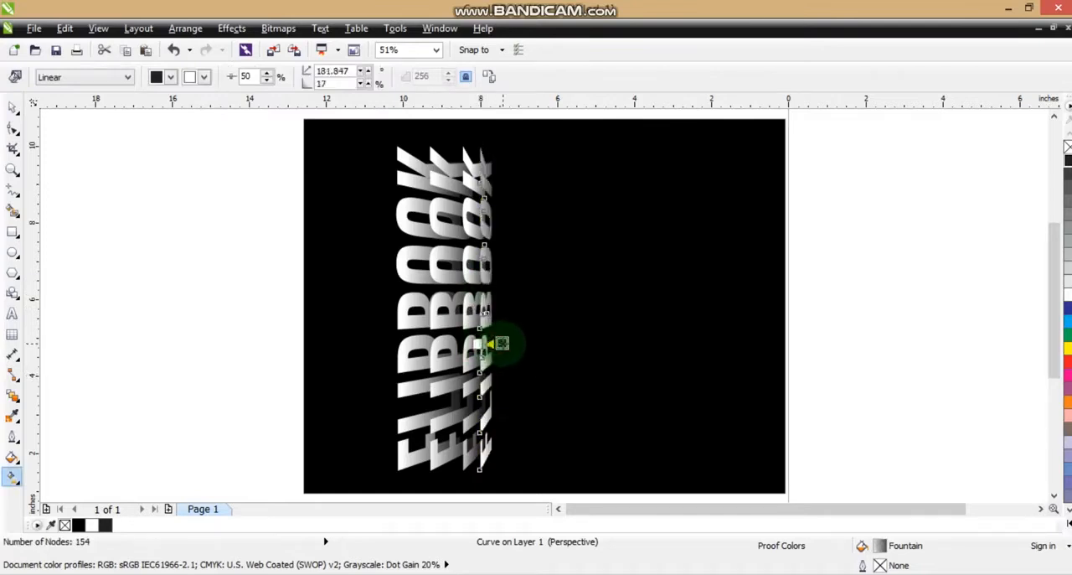
Step: Select all four FLIPBOOK layers and mirror them as a group
{"action": "left_click", "coordinate": [12, 107]}
{"action": "left_click", "coordinate": [129, 218]}
{"action": "left_click_drag", "start_coordinate": [232, 129], "coordinate": [519, 481]}
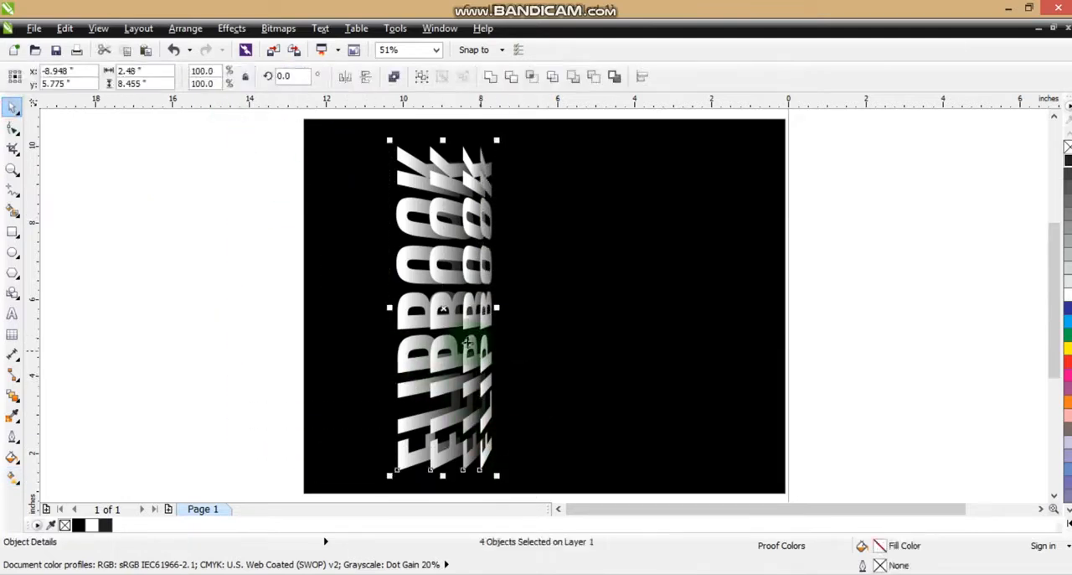
{"action": "left_click", "coordinate": [345, 76]}
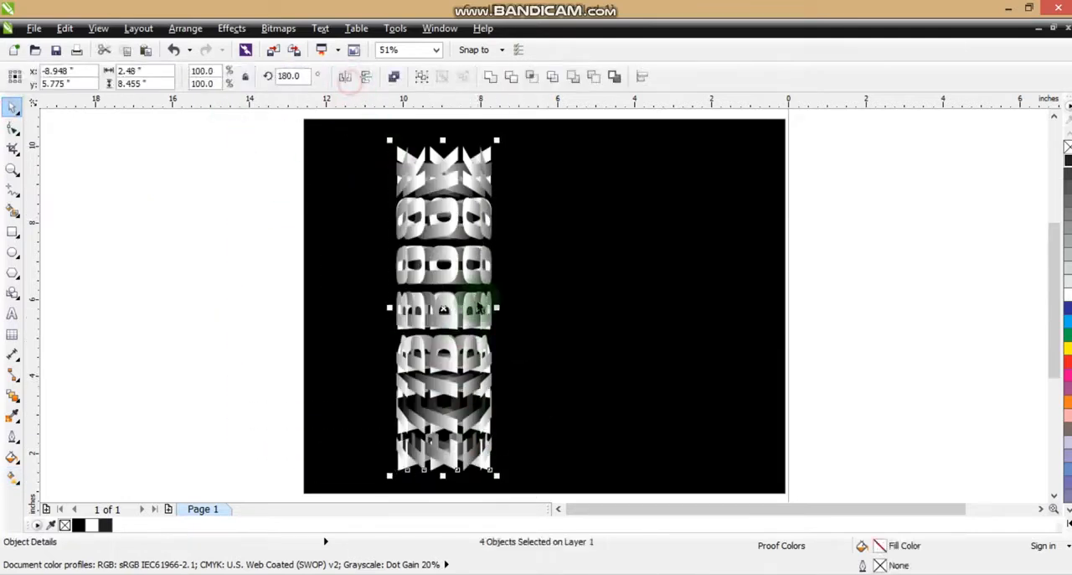
Step: Move the mirrored FLIPBOOK set right to overlap the originals, then nudge all FLIPBOOK layers slightly right on the black rectangle
{"action": "left_click_drag", "start_coordinate": [442, 311], "coordinate": [567, 325]}
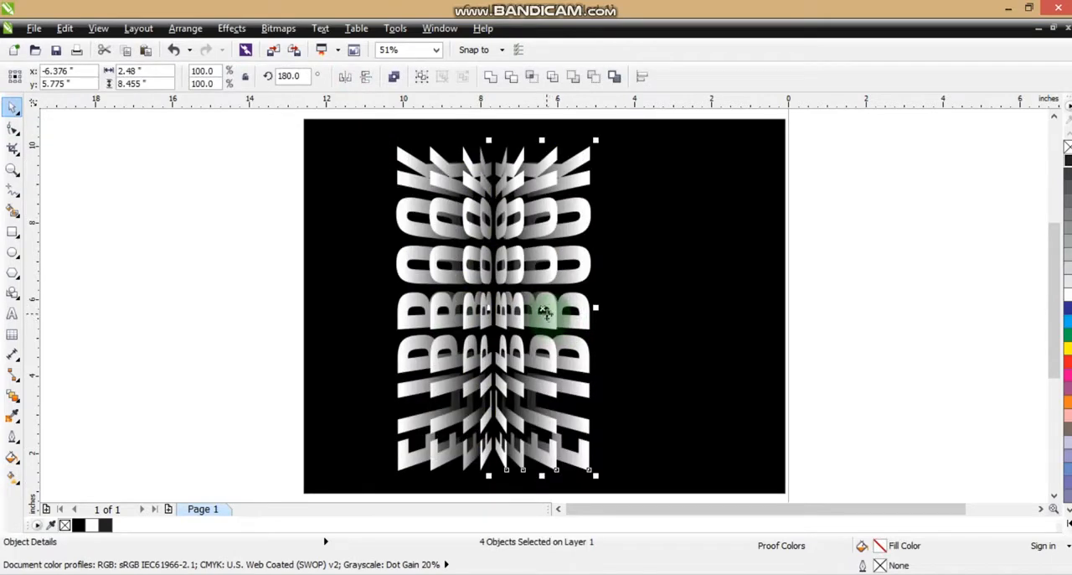
{"action": "left_click", "coordinate": [825, 286]}
{"action": "left_click", "coordinate": [678, 308]}
{"action": "key", "text": "Escape"}
{"action": "left_click_drag", "start_coordinate": [280, 125], "coordinate": [675, 500]}
{"action": "left_click_drag", "start_coordinate": [555, 302], "coordinate": [573, 303]}
Step: Preview the composition full screen
{"action": "left_click", "coordinate": [733, 311]}
{"action": "scroll", "coordinate": [733, 311], "scroll_direction": "up", "scroll_amount": 1}
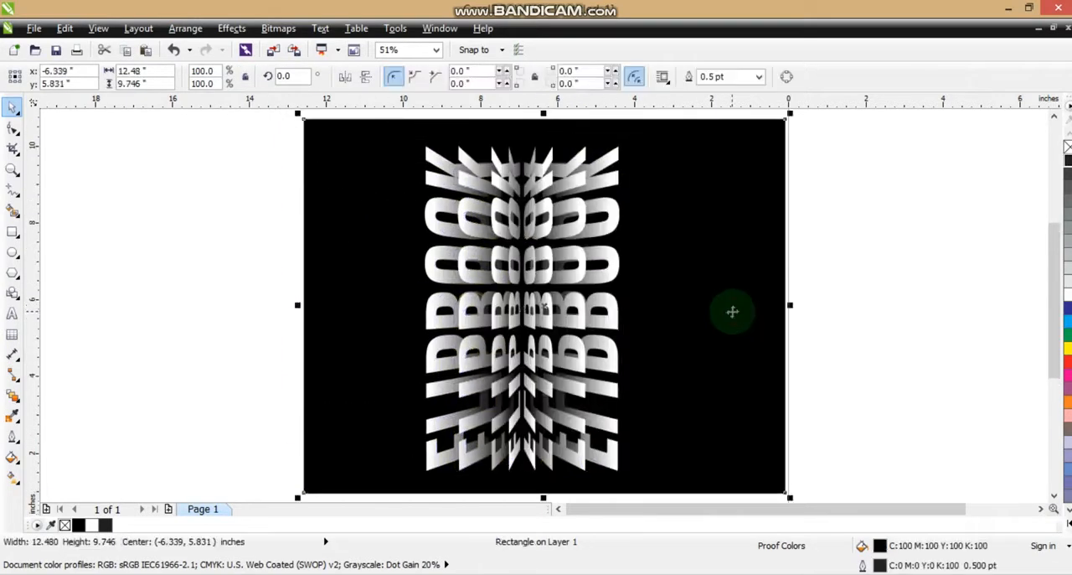
{"action": "key", "text": "F9"}
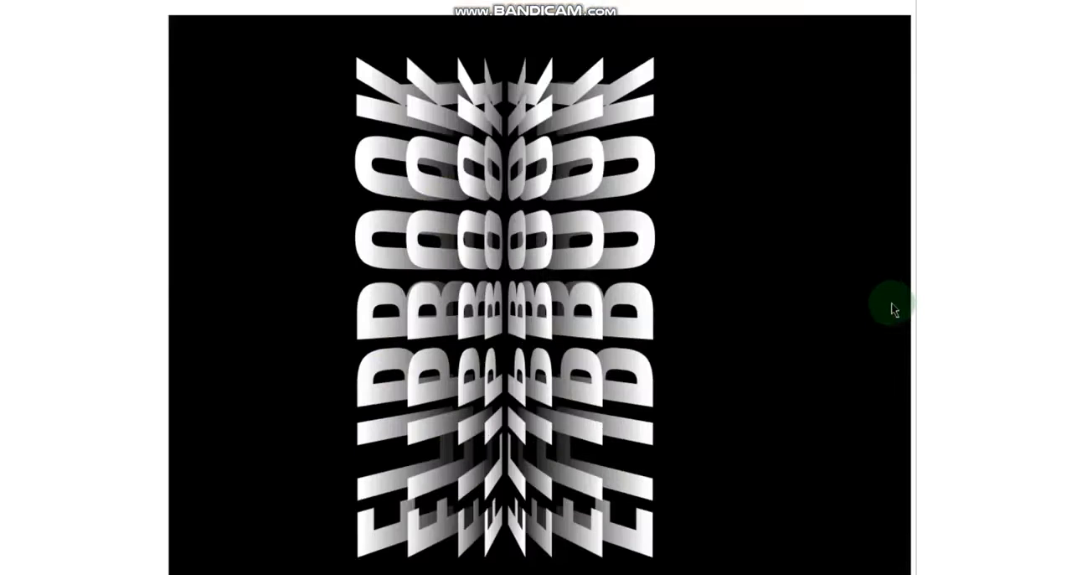
{"action": "left_click", "coordinate": [845, 311]}
{"action": "left_click", "coordinate": [867, 357]}
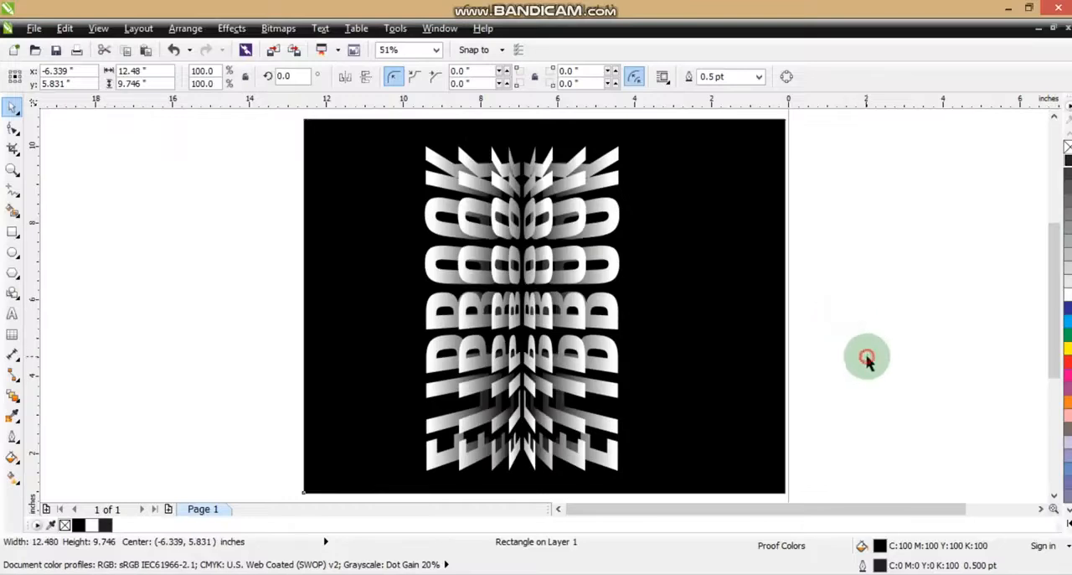
Step: Shift the mirrored FLIPBOOK layers slightly right and nudge the thin centre layer slightly left
{"action": "left_click", "coordinate": [824, 152]}
{"action": "left_click_drag", "start_coordinate": [842, 122], "coordinate": [557, 456]}
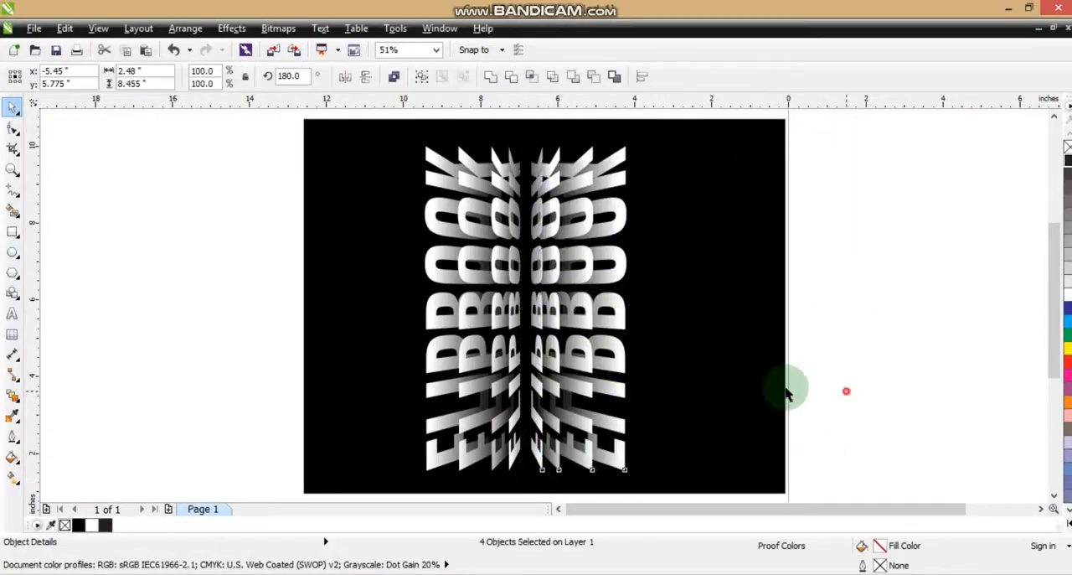
{"action": "left_click", "coordinate": [846, 392]}
{"action": "left_click", "coordinate": [532, 312]}
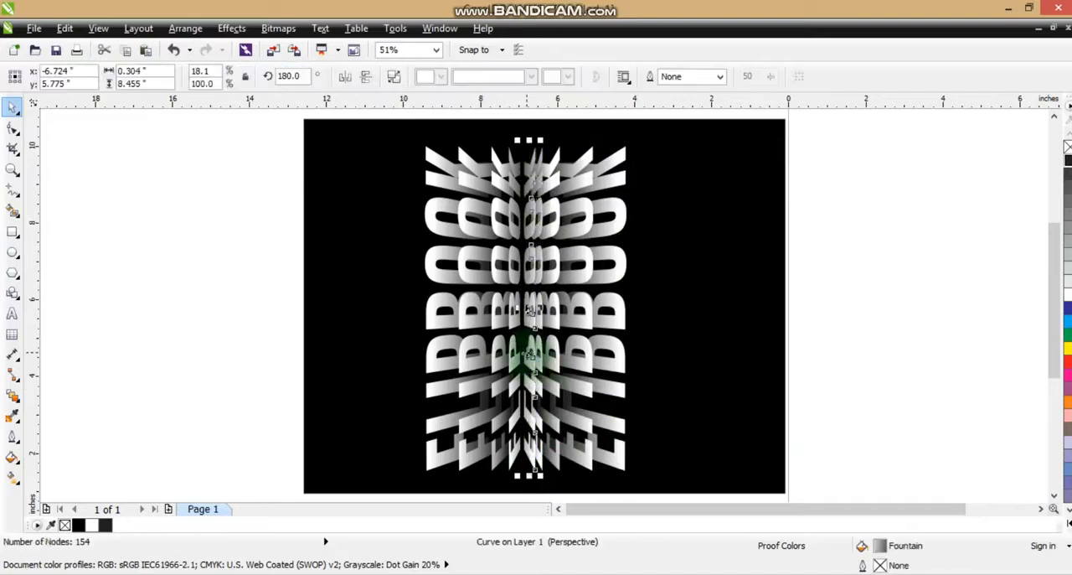
{"action": "left_click_drag", "start_coordinate": [544, 309], "coordinate": [534, 310]}
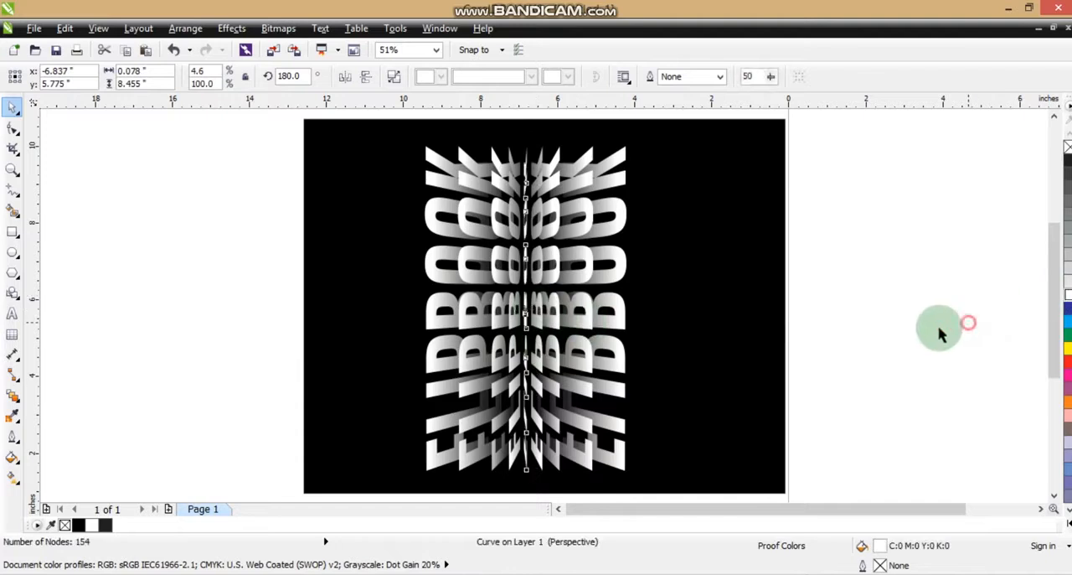
{"action": "left_click", "coordinate": [910, 322]}
{"action": "left_click", "coordinate": [693, 344]}
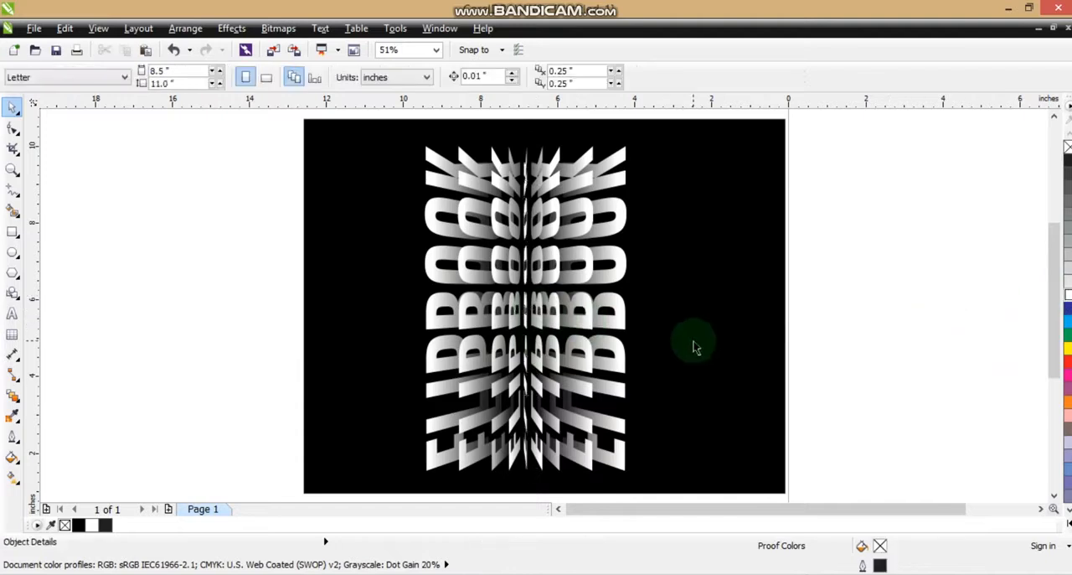
Step: Duplicate the black rectangle and place the copy directly to the left of the original
{"action": "scroll", "coordinate": [746, 359], "scroll_direction": "down", "scroll_amount": 2}
{"action": "left_click_drag", "start_coordinate": [723, 349], "coordinate": [491, 357]}
{"action": "right_click", "coordinate": [491, 357]}
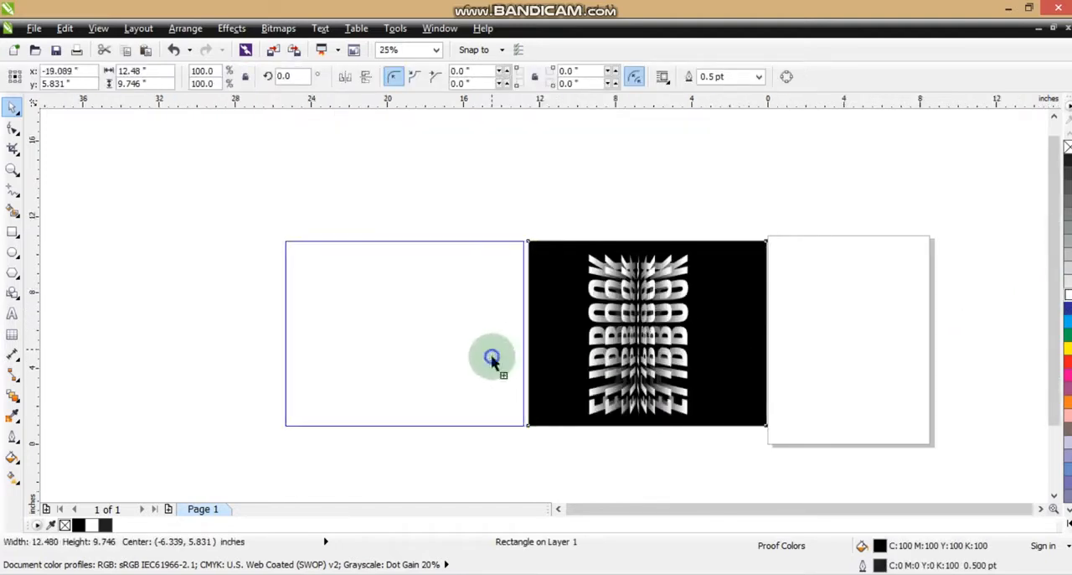
{"action": "left_click", "coordinate": [559, 463]}
{"action": "left_click_drag", "start_coordinate": [222, 192], "coordinate": [365, 394]}
{"action": "left_click_drag", "start_coordinate": [216, 206], "coordinate": [778, 435]}
{"action": "key", "text": "shift+F2"}
{"action": "key", "text": "Escape"}
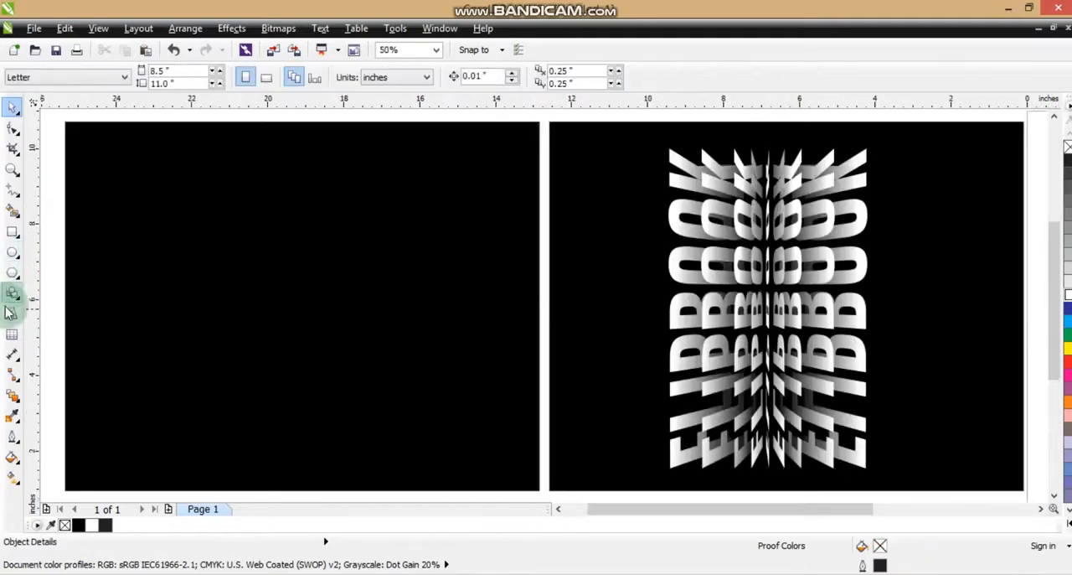
Step: Add artistic text in Zurich BdXCn BT on the left rectangle and enlarge it to about 528 pt
{"action": "left_click", "coordinate": [11, 312]}
{"action": "left_click", "coordinate": [157, 287]}
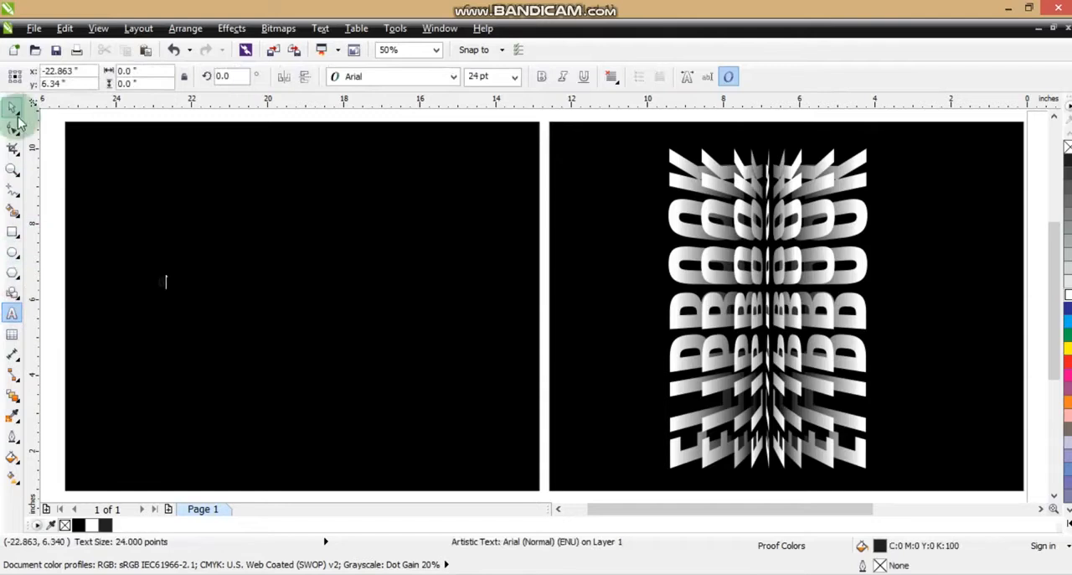
{"action": "left_click", "coordinate": [452, 76]}
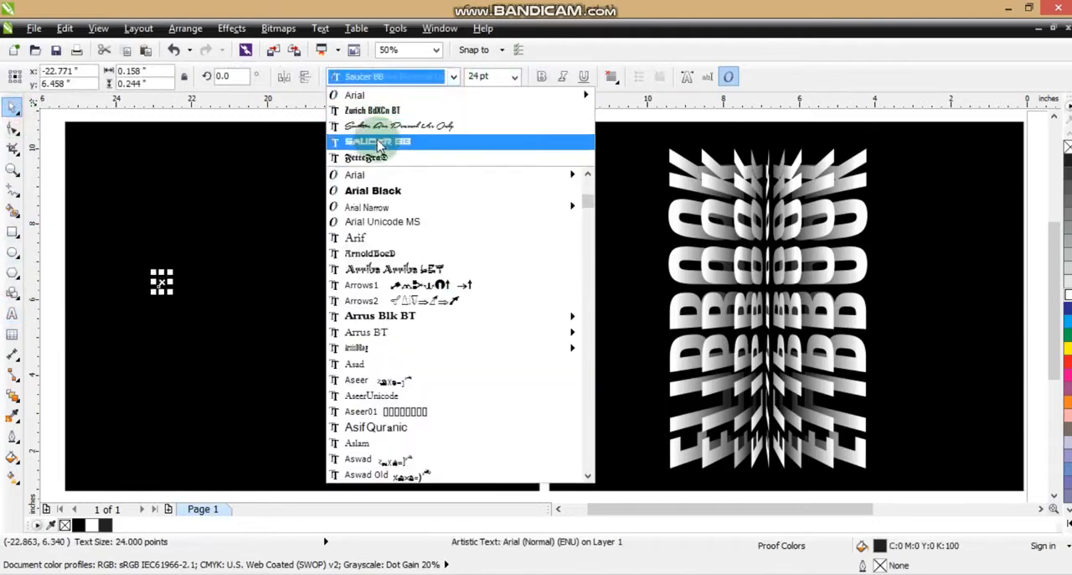
{"action": "left_click", "coordinate": [372, 110]}
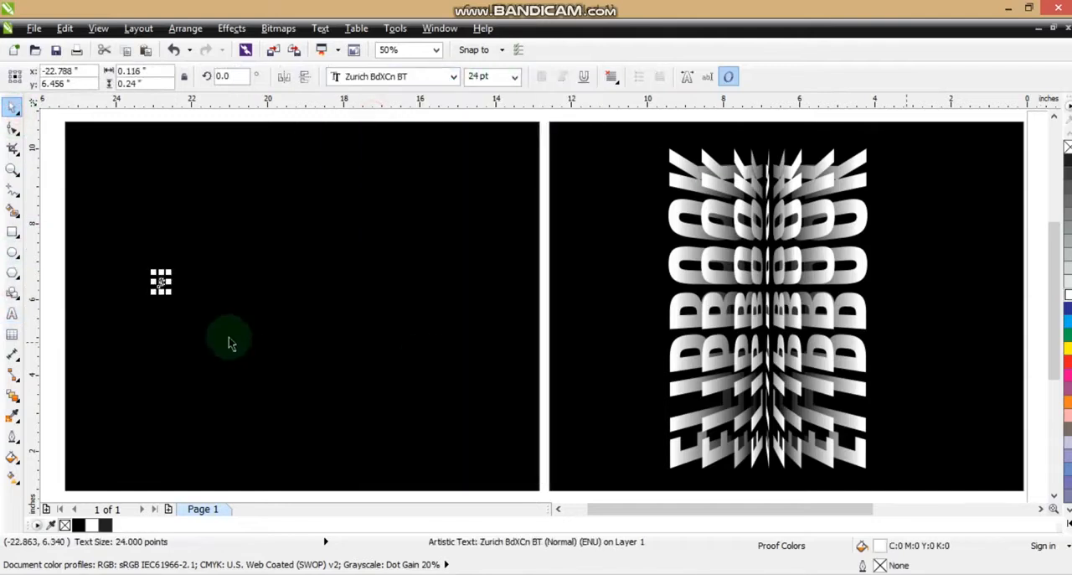
{"action": "left_click_drag", "start_coordinate": [173, 292], "coordinate": [299, 427]}
{"action": "left_click_drag", "start_coordinate": [236, 272], "coordinate": [263, 220]}
{"action": "left_click_drag", "start_coordinate": [220, 246], "coordinate": [285, 228]}
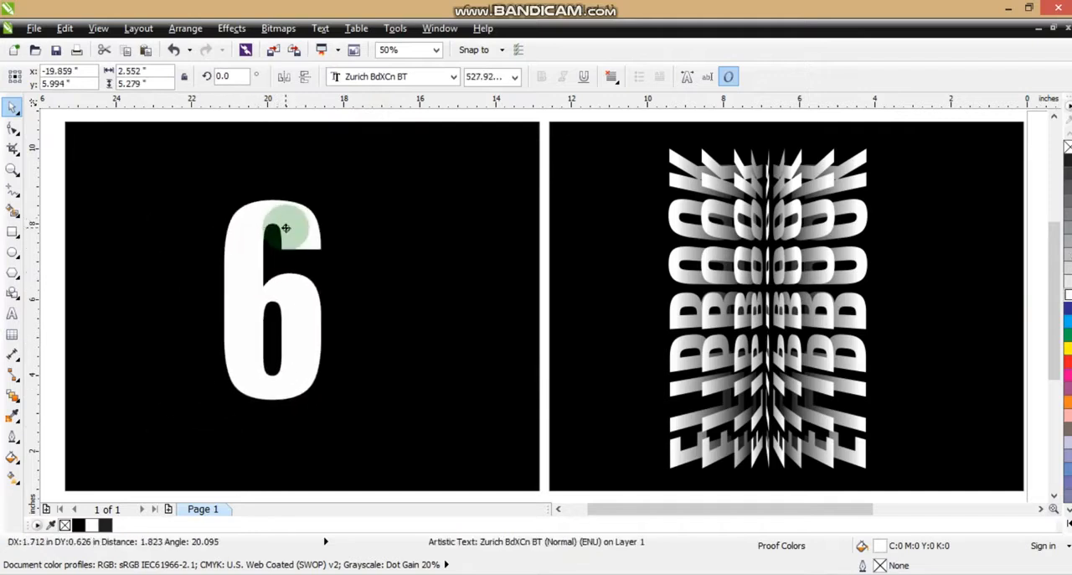
Step: Replace the text with 8
{"action": "left_click", "coordinate": [11, 312]}
{"action": "left_click_drag", "start_coordinate": [295, 264], "coordinate": [249, 262]}
{"action": "type", "text": "8"}
{"action": "left_click", "coordinate": [12, 106]}
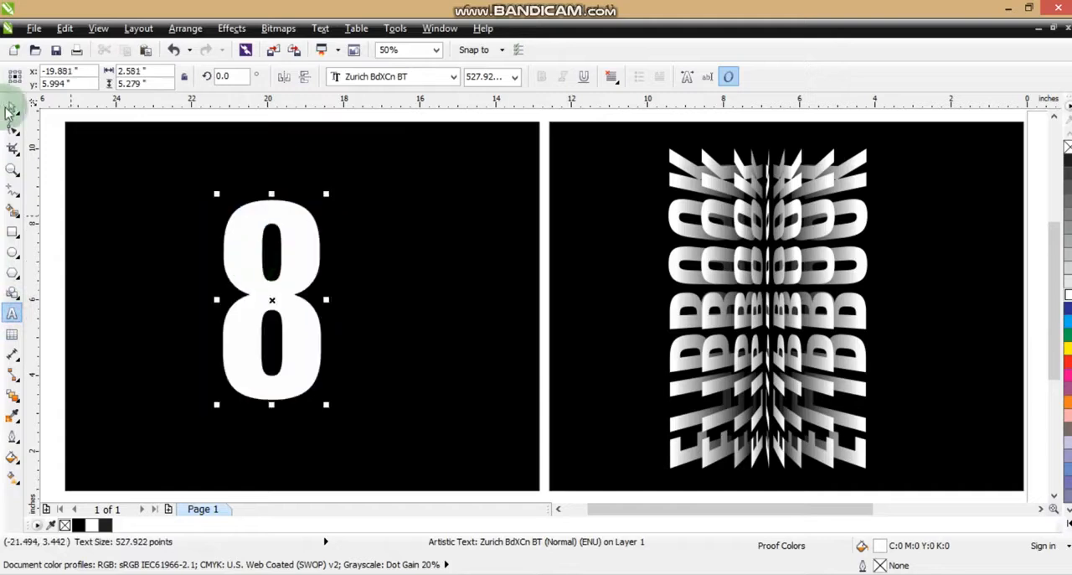
Step: Convert the 8 to curves and add perspective, stretching its left edge taller
{"action": "left_click", "coordinate": [185, 28]}
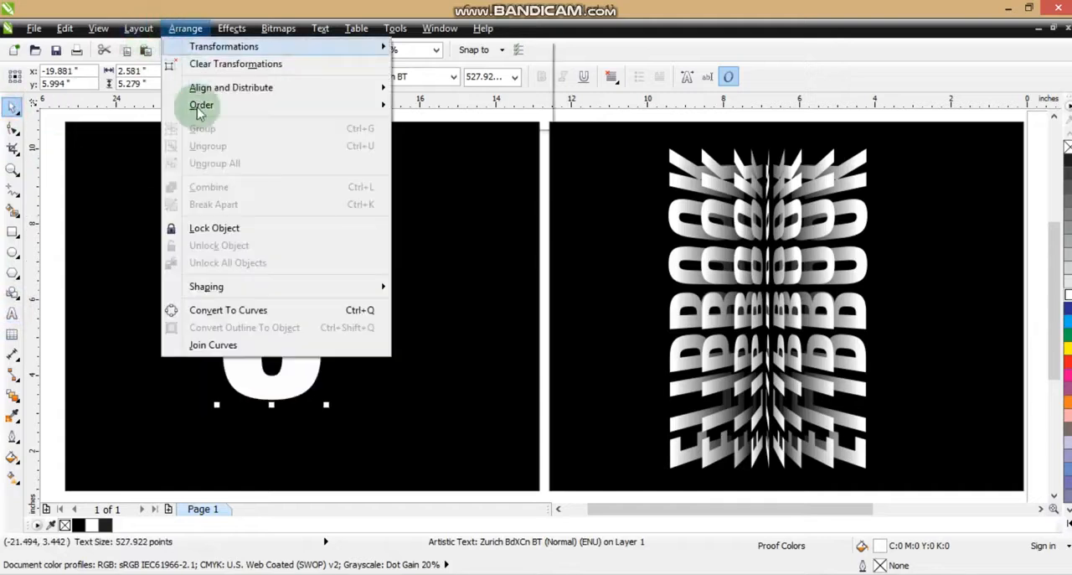
{"action": "left_click", "coordinate": [211, 309]}
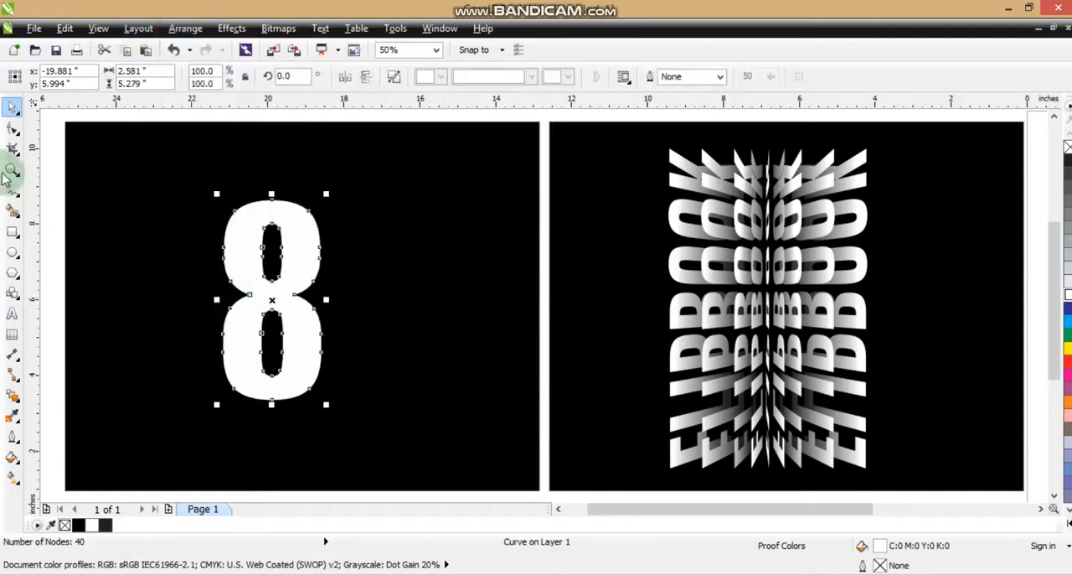
{"action": "left_click", "coordinate": [234, 28]}
{"action": "left_click", "coordinate": [266, 232]}
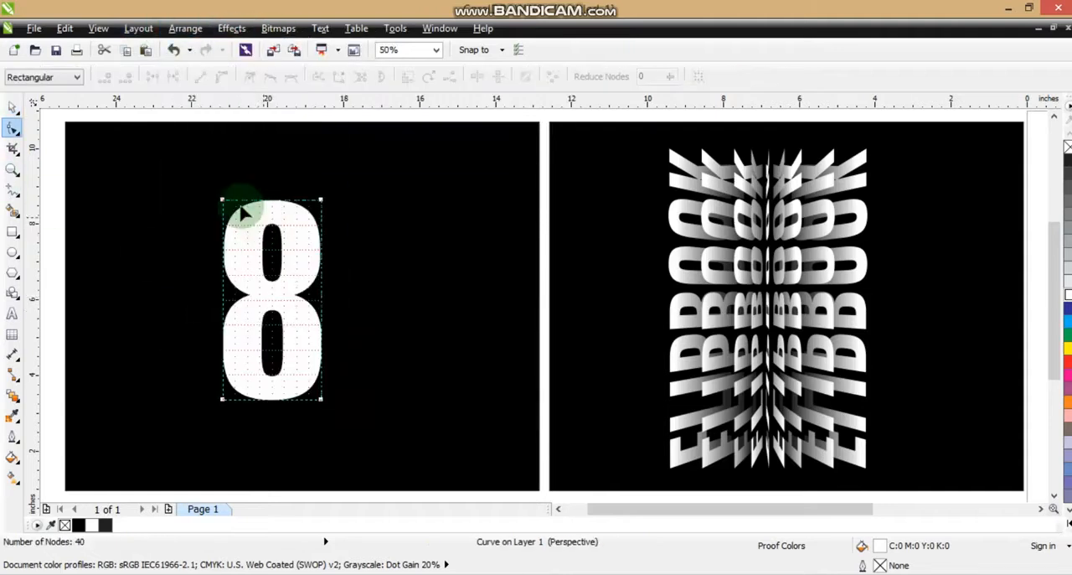
{"action": "left_click_drag", "start_coordinate": [222, 200], "coordinate": [223, 166]}
{"action": "left_click_drag", "start_coordinate": [224, 400], "coordinate": [223, 432]}
{"action": "left_click_drag", "start_coordinate": [224, 166], "coordinate": [223, 159]}
{"action": "left_click", "coordinate": [14, 109]}
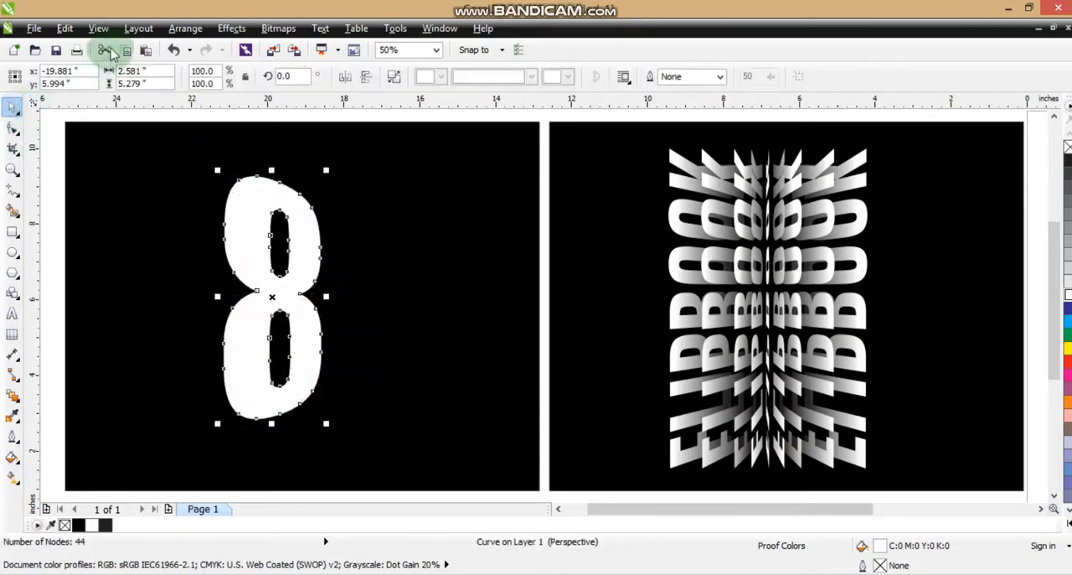
Step: Copy the fill properties from the FLIPBOOK text onto the 8
{"action": "left_click", "coordinate": [65, 28]}
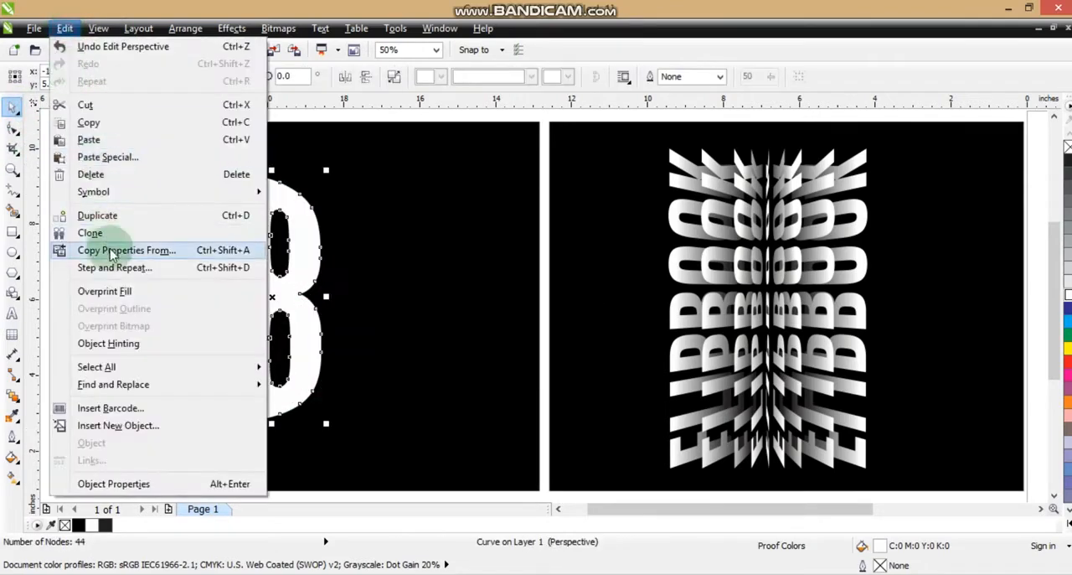
{"action": "left_click", "coordinate": [110, 254]}
{"action": "left_click", "coordinate": [558, 318]}
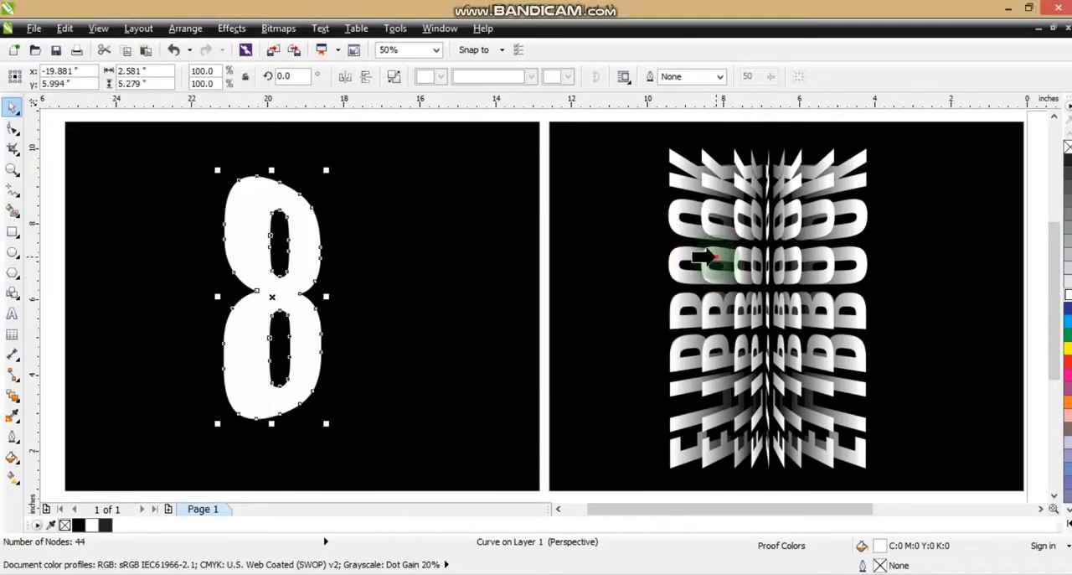
{"action": "left_click", "coordinate": [708, 258]}
Step: Duplicate the 8 into progressively narrower layers stacked to its right
{"action": "left_click", "coordinate": [262, 303]}
{"action": "left_click_drag", "start_coordinate": [253, 296], "coordinate": [224, 299]}
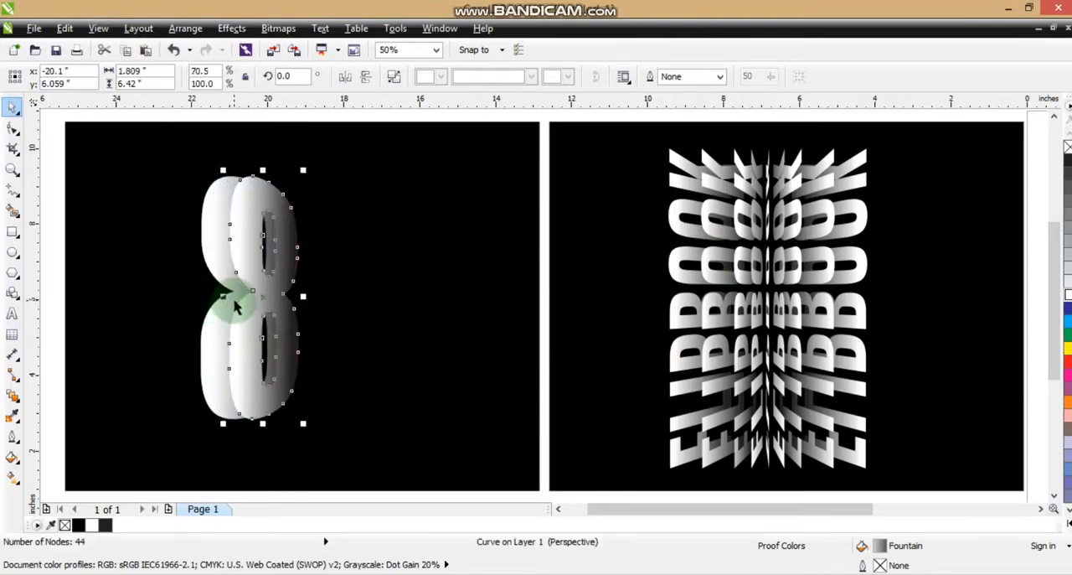
{"action": "left_click_drag", "start_coordinate": [224, 298], "coordinate": [286, 296]}
{"action": "key", "text": "ctrl+z"}
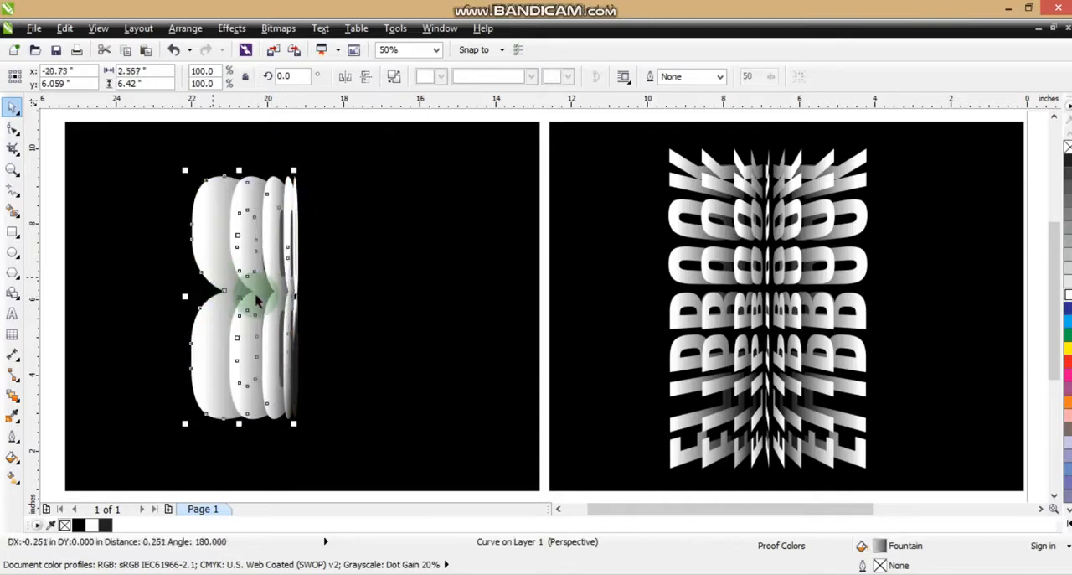
Step: Spread the four 8 layers apart horizontally and select them all
{"action": "left_click_drag", "start_coordinate": [201, 272], "coordinate": [281, 289]}
{"action": "left_click", "coordinate": [241, 273], "text": "shift"}
{"action": "left_click", "coordinate": [289, 289], "text": "shift"}
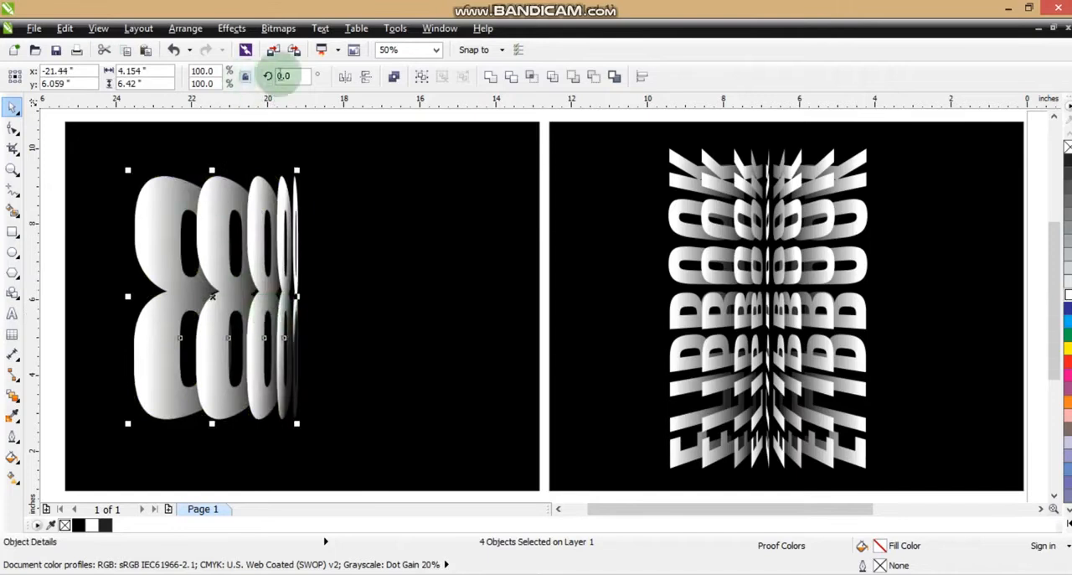
Step: Mirror a copy of the four 8 layers and move it right to meet the originals at the centre
{"action": "left_click", "coordinate": [343, 77]}
{"action": "left_click_drag", "start_coordinate": [212, 293], "coordinate": [377, 290]}
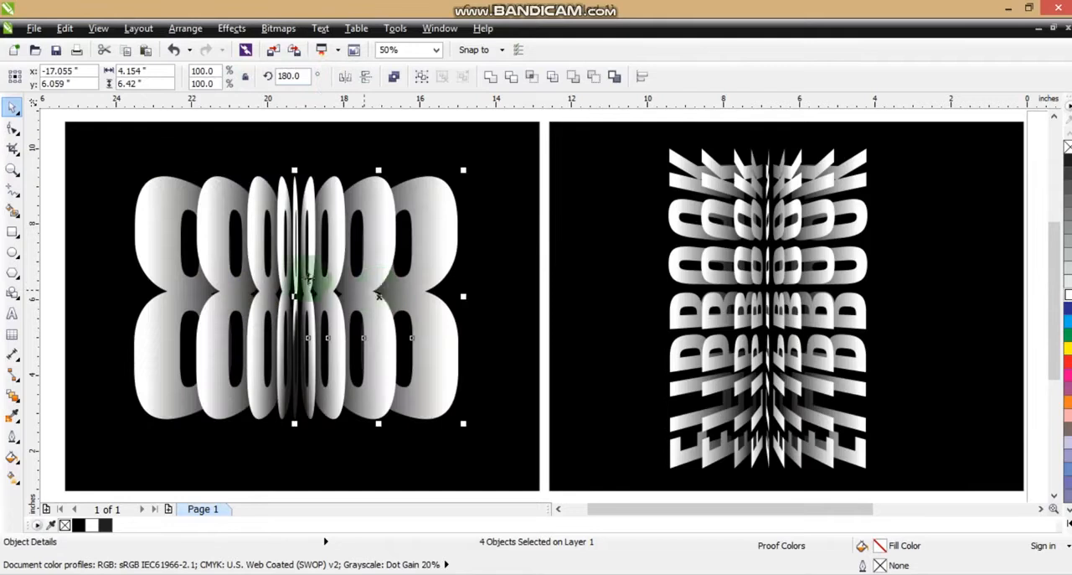
Step: Select everything on both rectangles, zoom to it and preview both designs full screen
{"action": "left_click", "coordinate": [294, 294]}
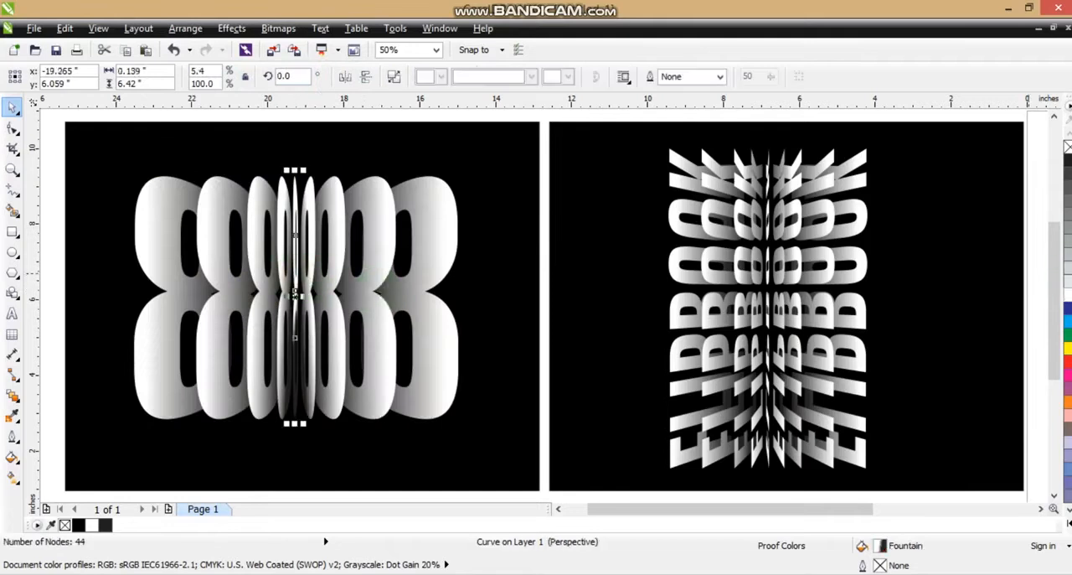
{"action": "left_click", "coordinate": [545, 351]}
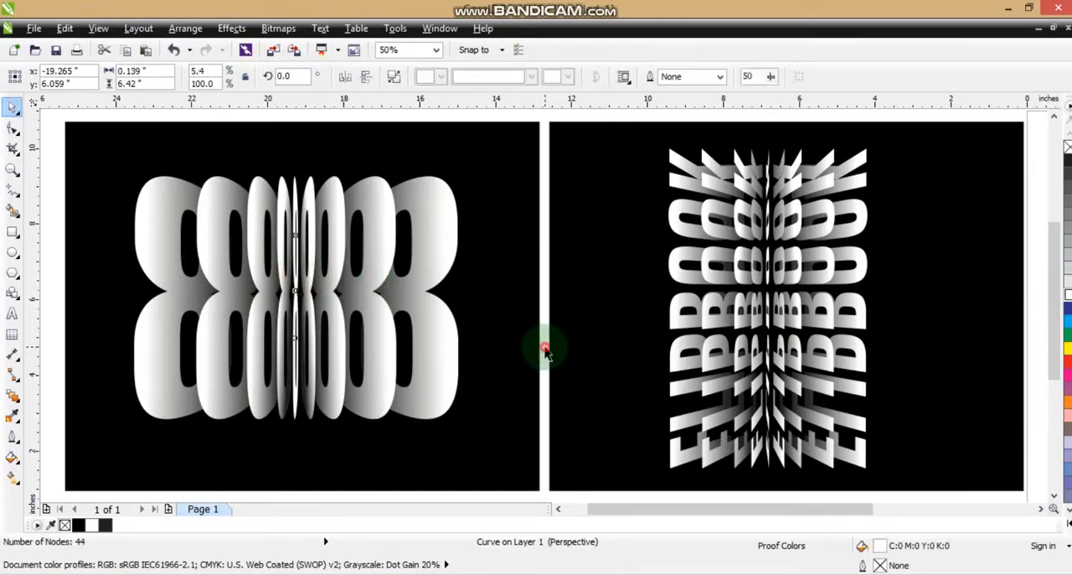
{"action": "left_click", "coordinate": [431, 343]}
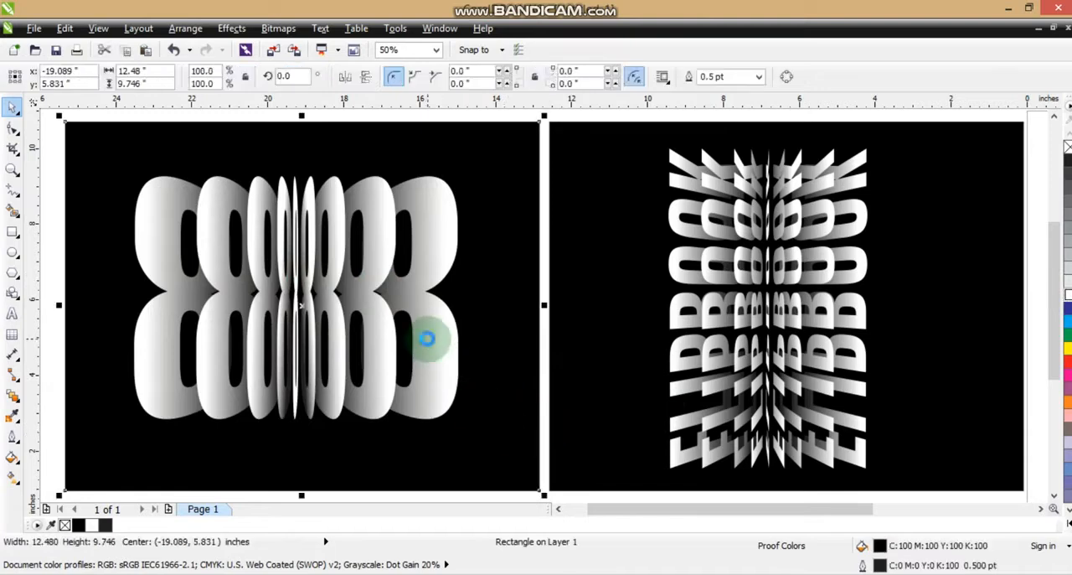
{"action": "scroll", "coordinate": [430, 343], "scroll_direction": "down", "scroll_amount": 2}
{"action": "left_click", "coordinate": [210, 239]}
{"action": "key", "text": "ctrl+a"}
{"action": "key", "text": "shift+F2"}
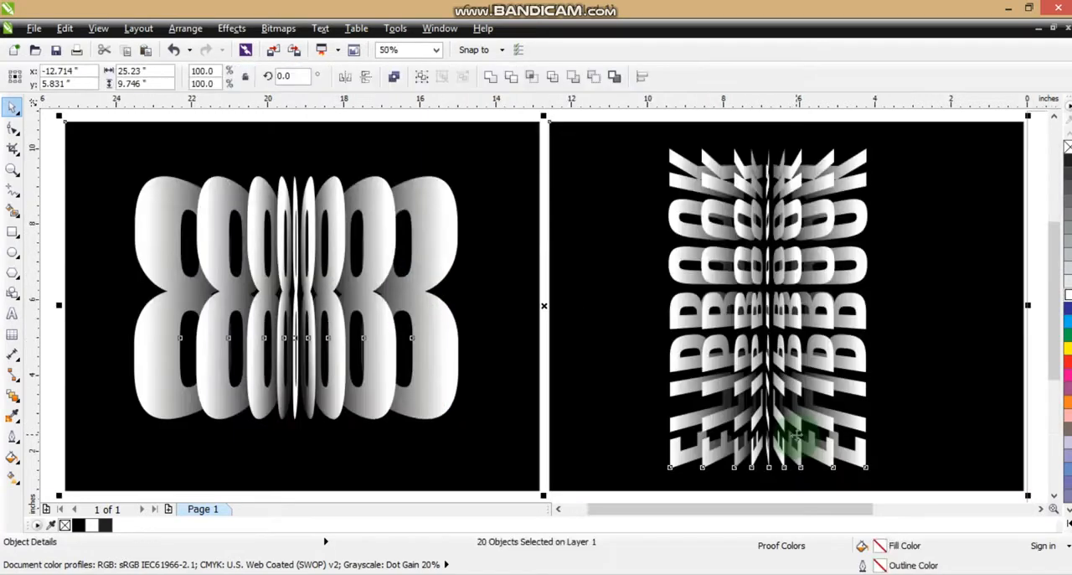
{"action": "key", "text": "F9"}
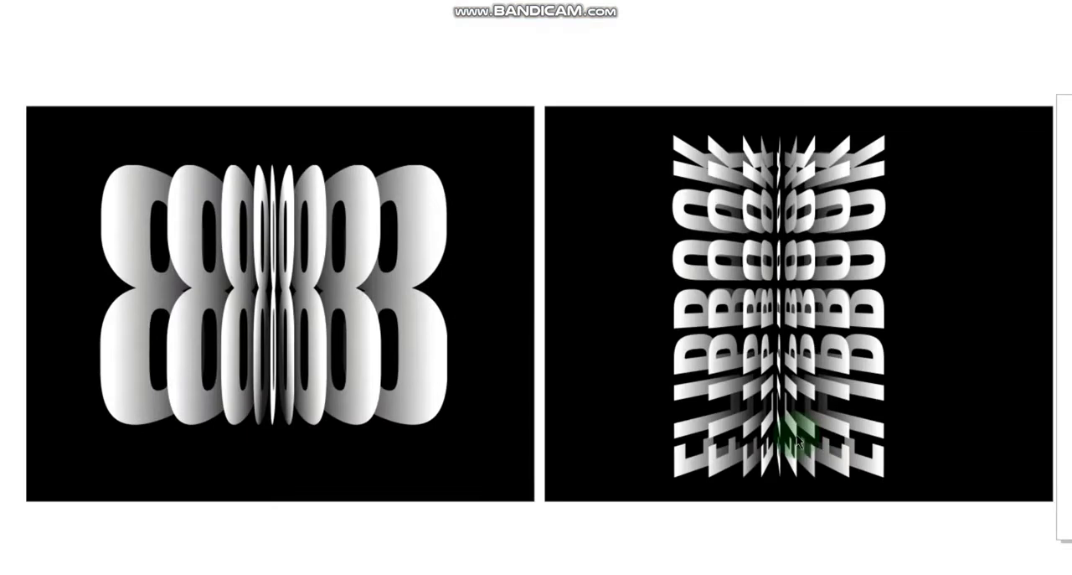
{"action": "left_click", "coordinate": [796, 436]}
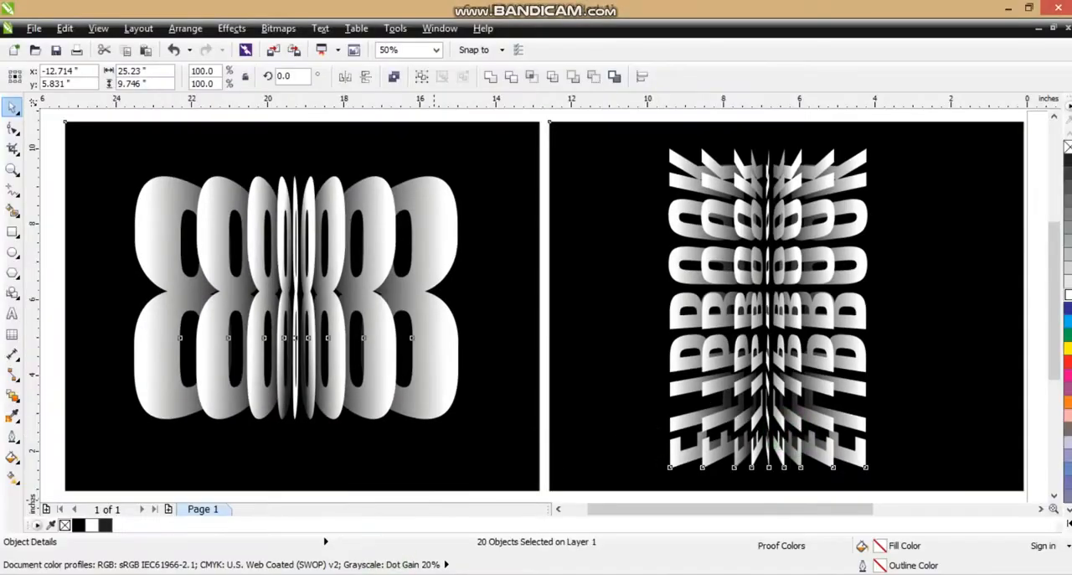